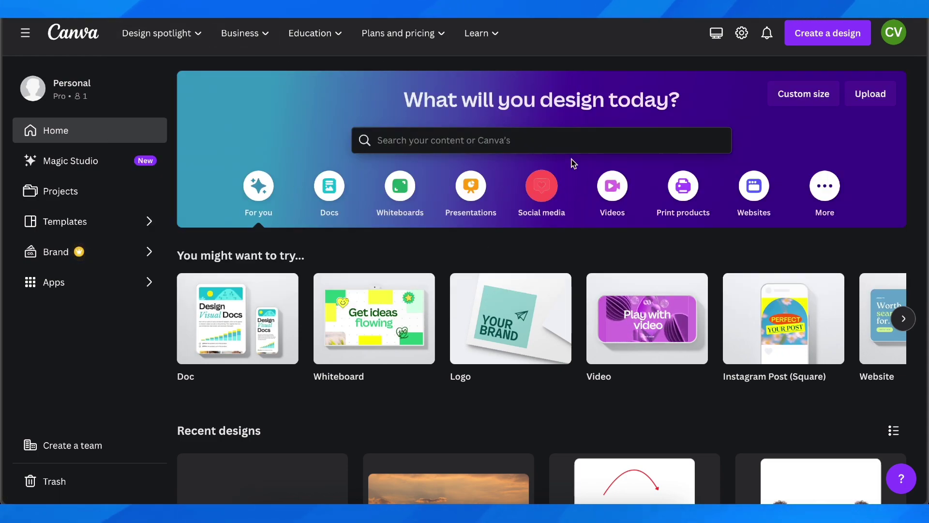
Search 'wedd', pick the 'wedding invitation' suggestion, and scroll through the 37,303 template results.
left_click(435, 145)
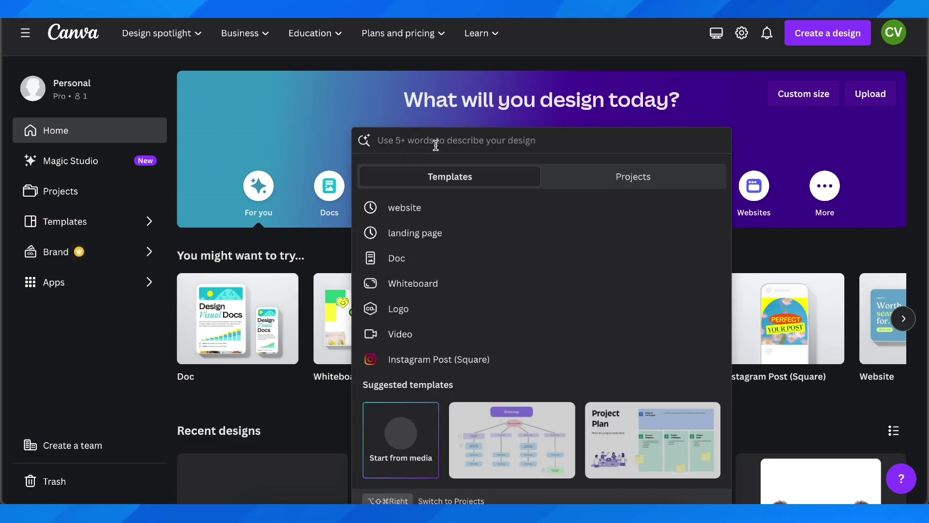
type("wedd")
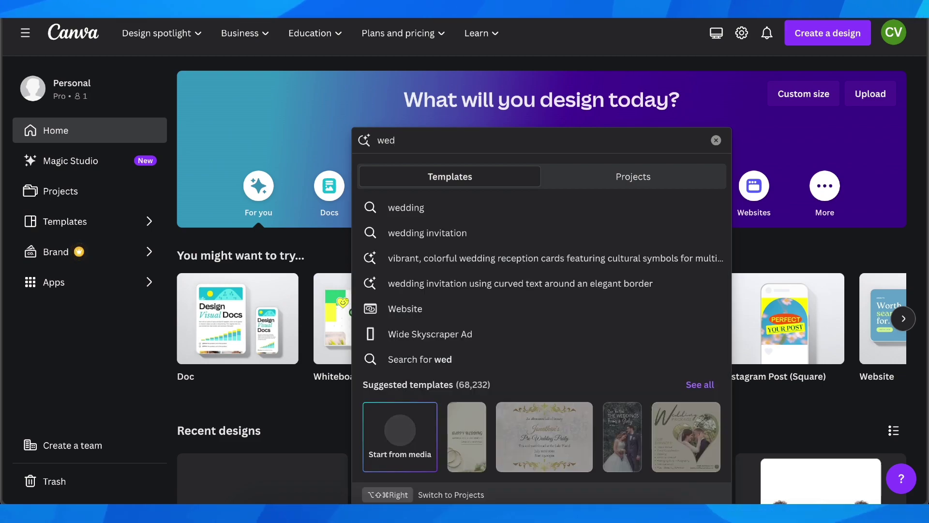
left_click(428, 233)
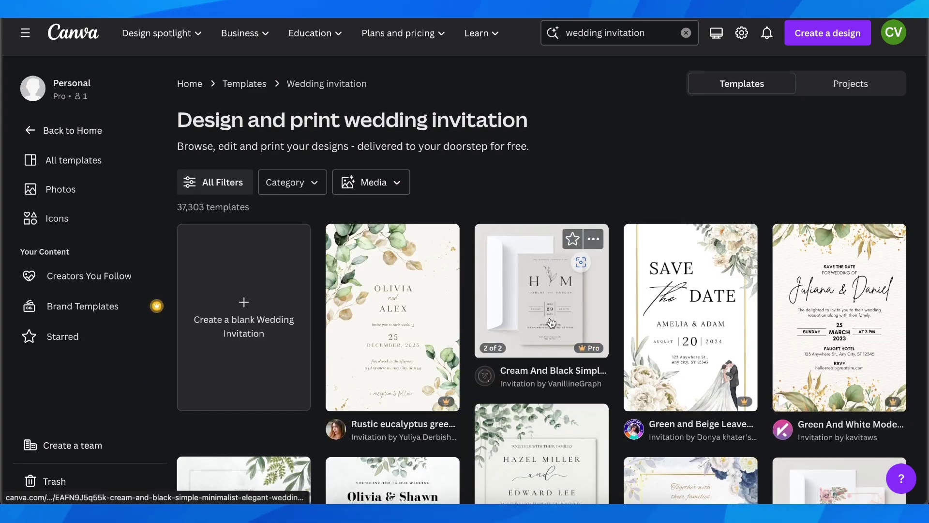
scroll(552, 323, "down", 2)
scroll(433, 259, "down", 4)
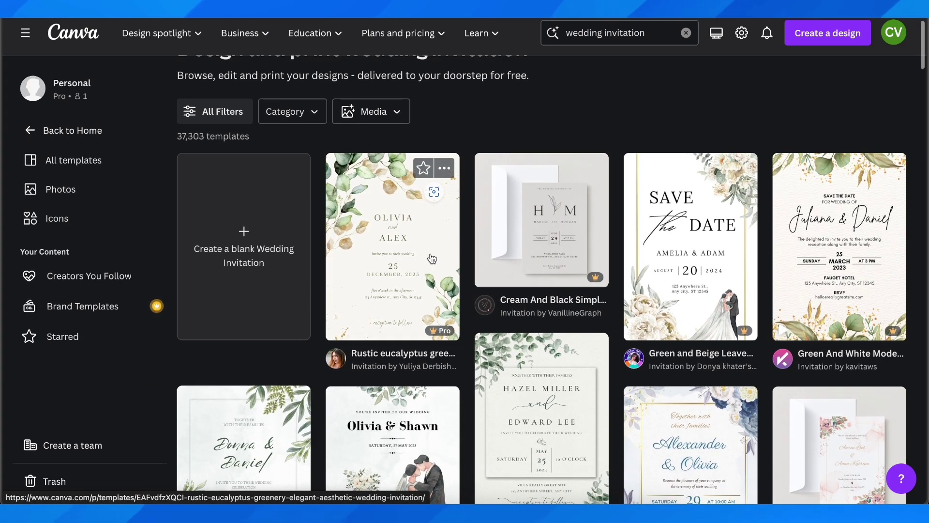
scroll(432, 259, "down", 6)
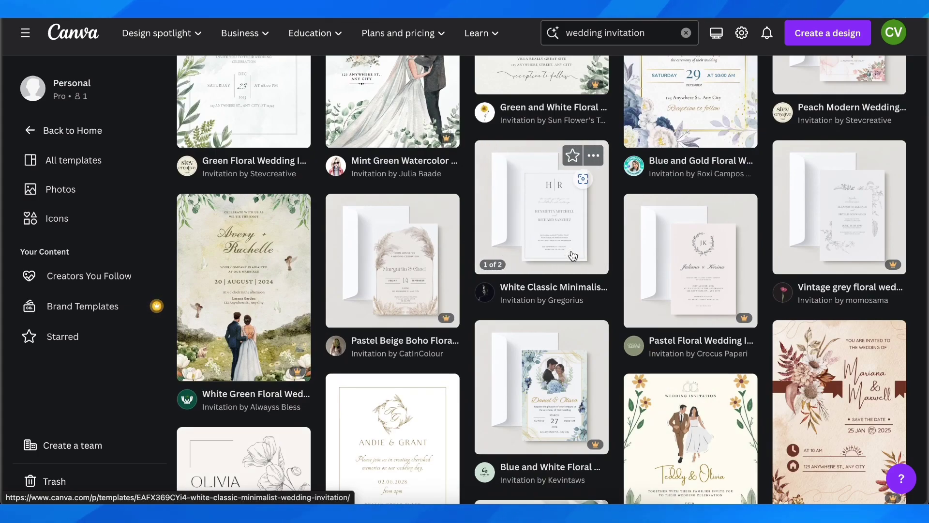
scroll(572, 256, "down", 9)
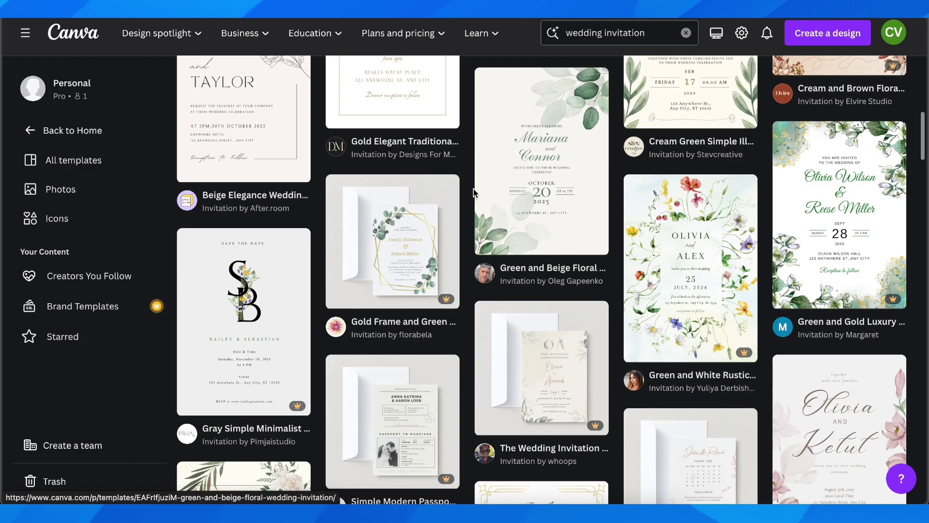
scroll(522, 260, "down", 4)
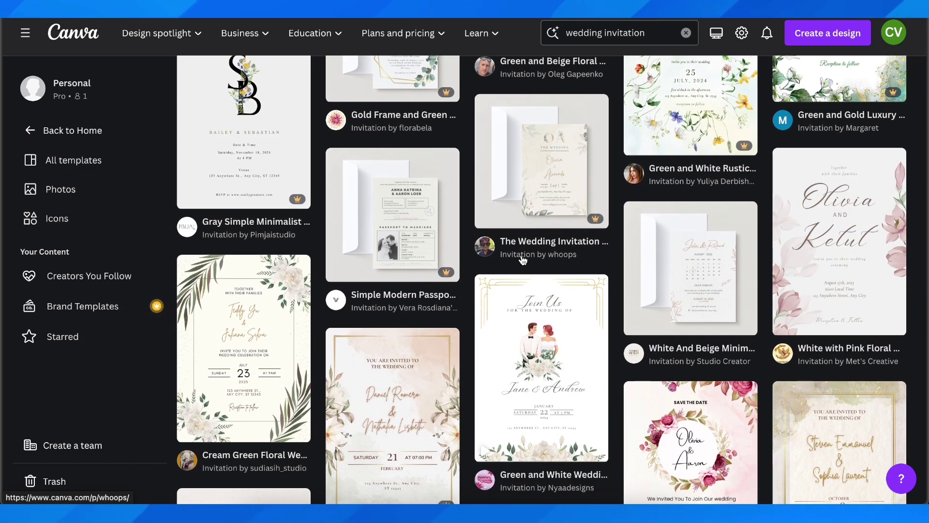
scroll(451, 229, "up", 15)
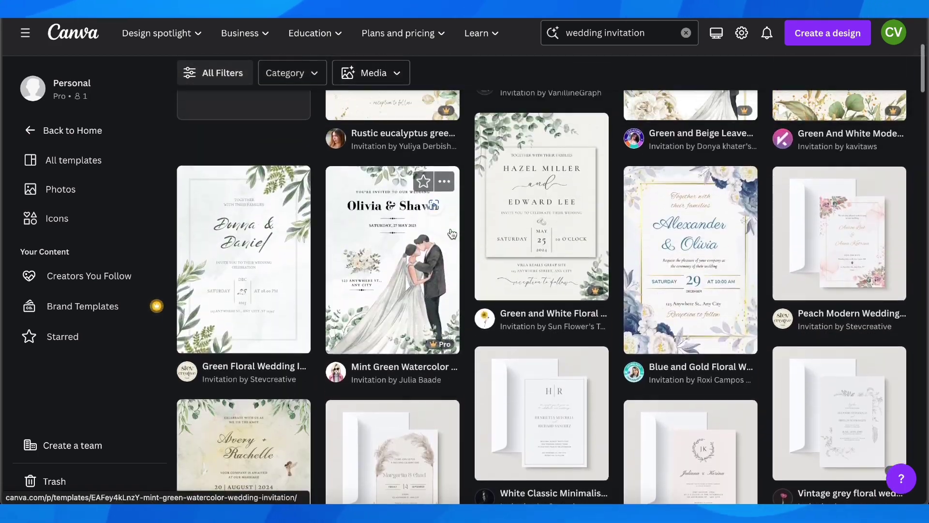
scroll(451, 229, "down", 1)
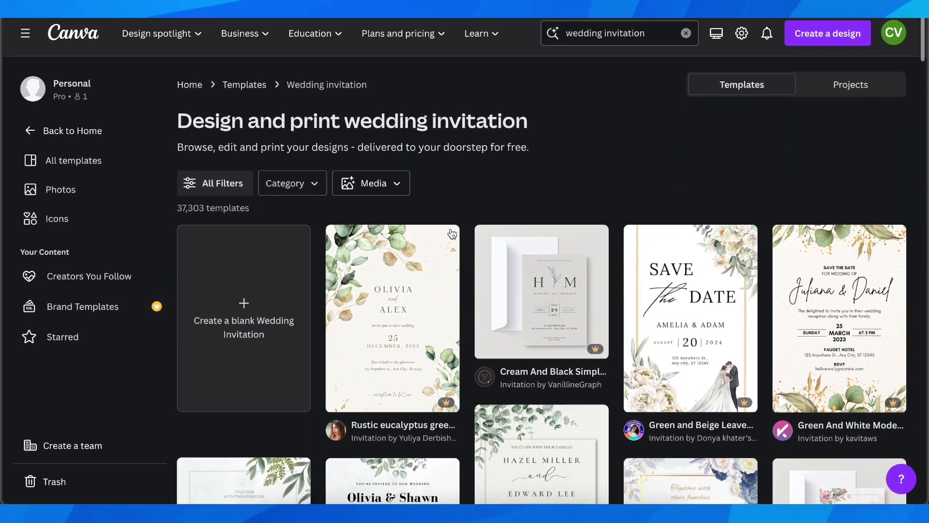
Start a blank portrait Wedding Invitation design and bring up the Text panel.
left_click(264, 294)
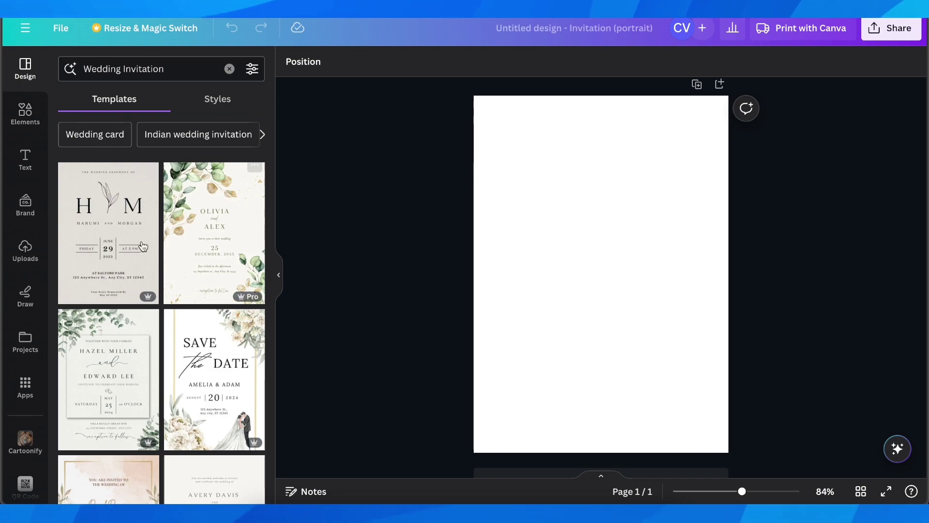
scroll(170, 331, "down", 1)
scroll(170, 331, "down", 8)
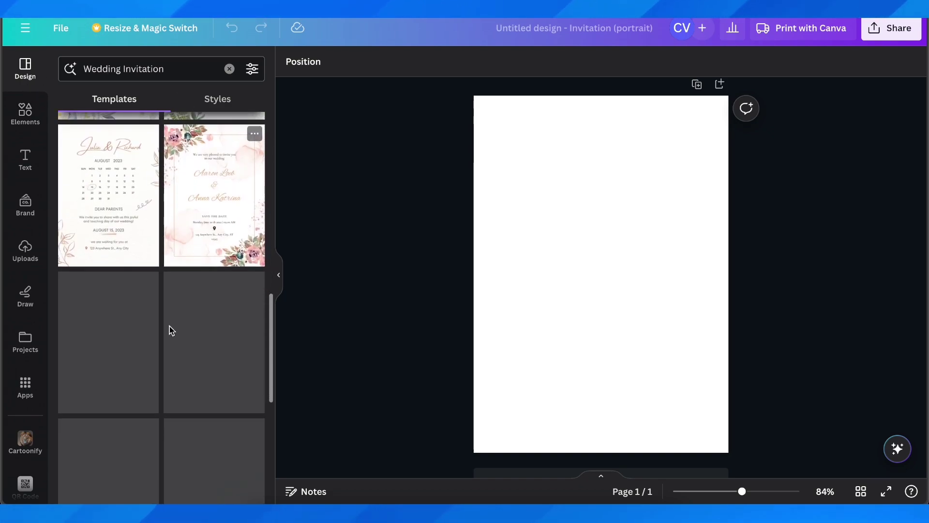
scroll(184, 239, "down", 3)
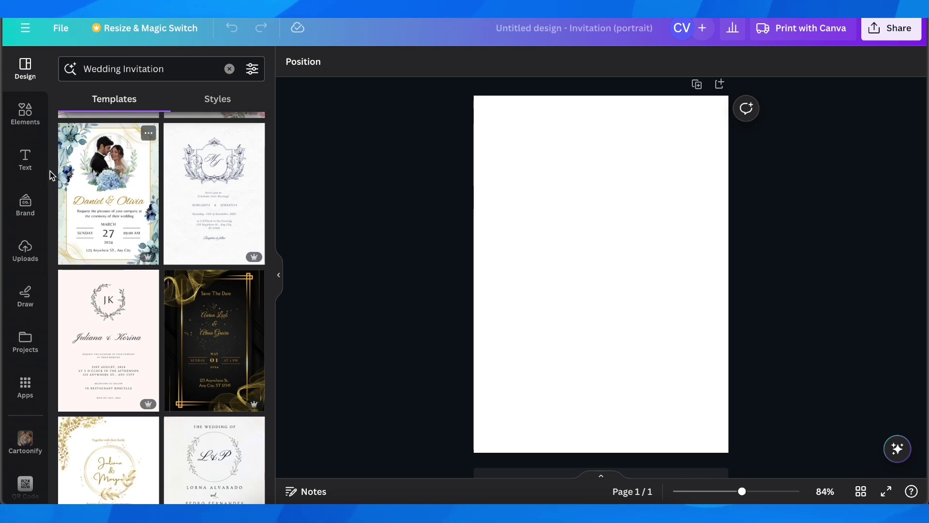
left_click(33, 166)
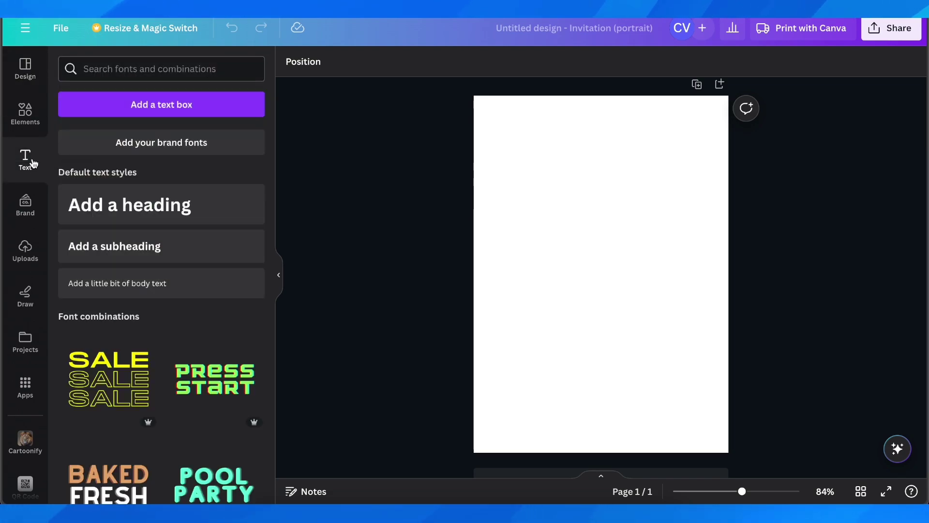
Add a text box reading 'You're invited to our wedding' and show its font list.
left_click(155, 114)
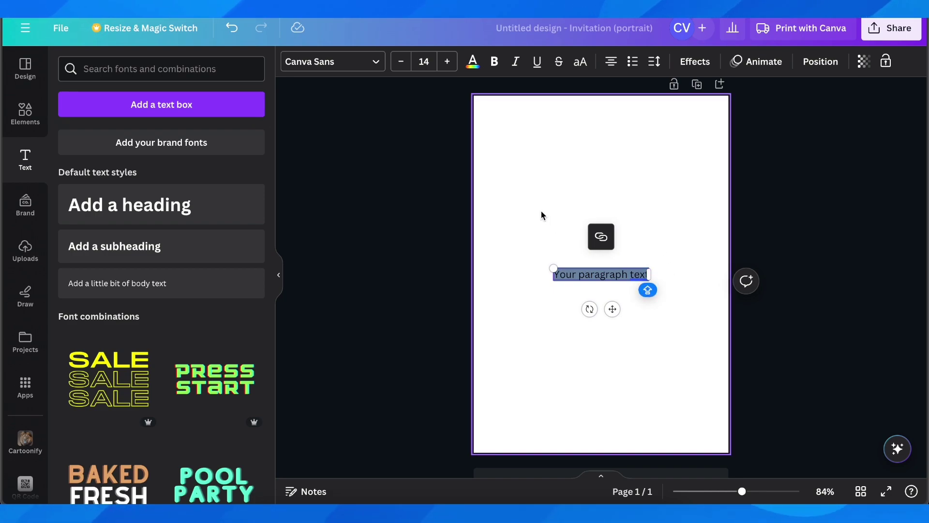
type("Yo")
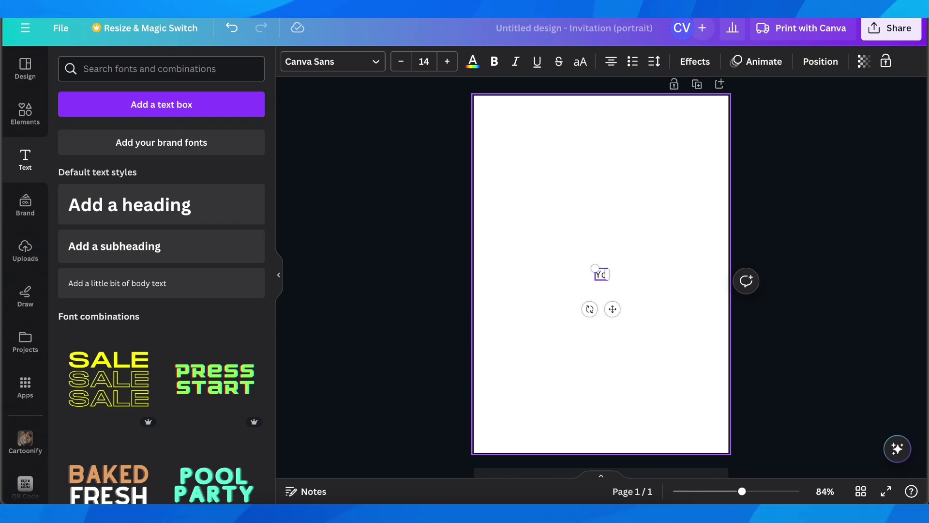
type("u’re")
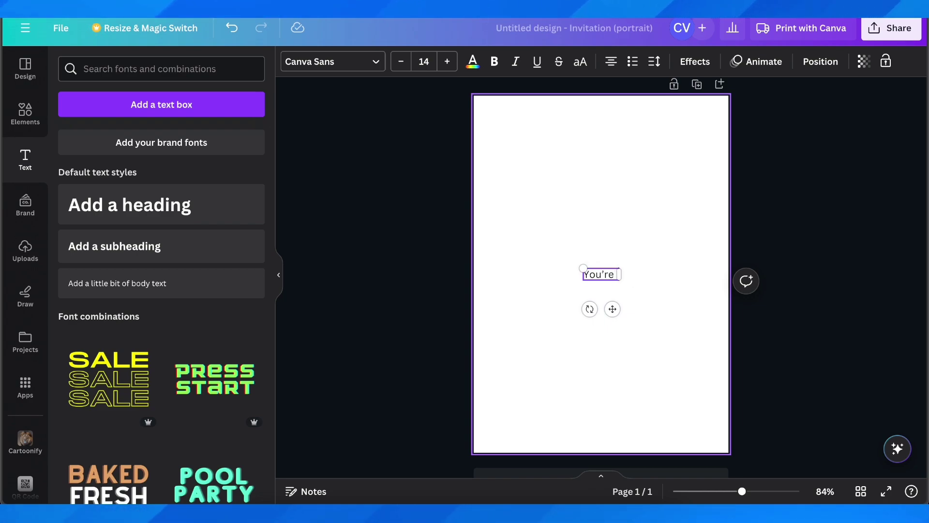
type("'re invited to")
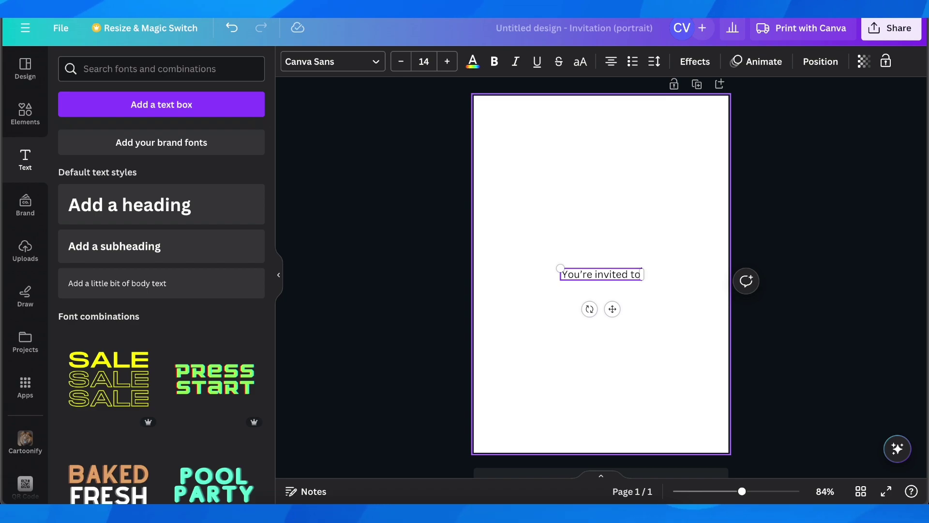
type(" our wedding")
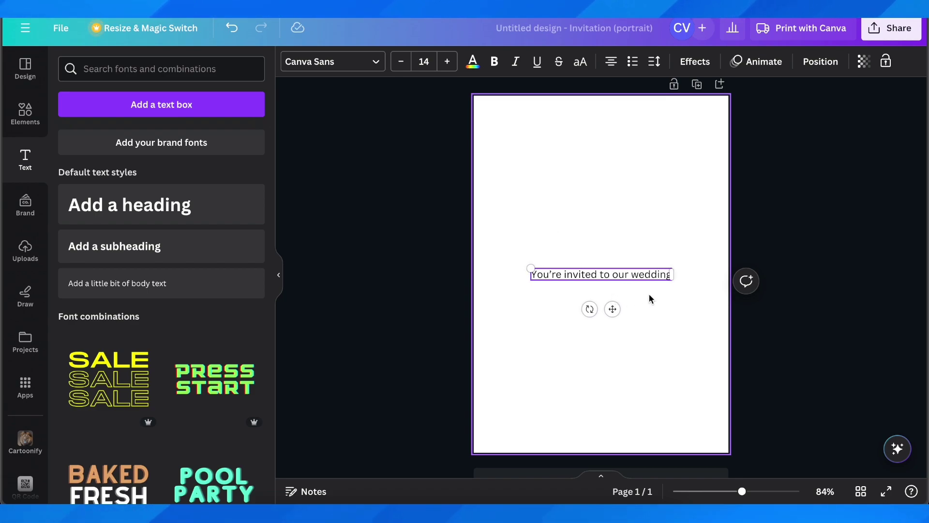
left_click(650, 294)
left_click(641, 275)
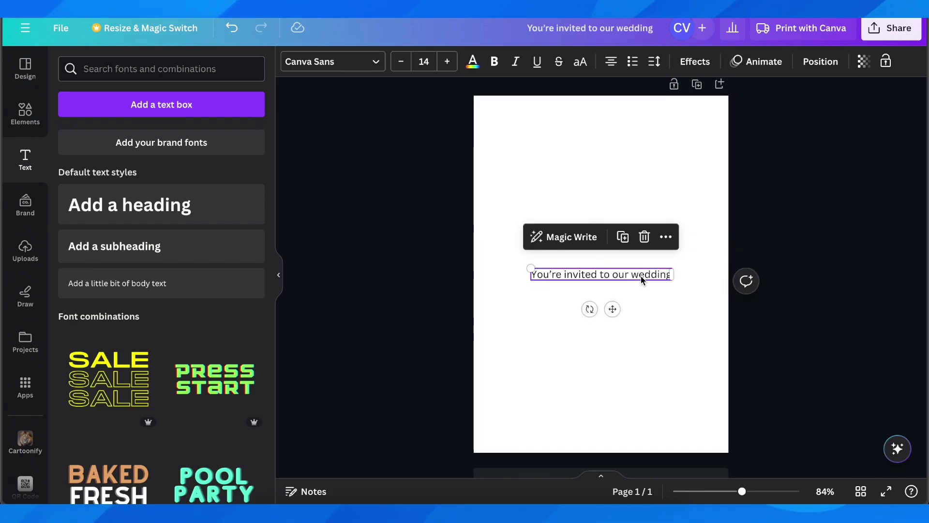
left_click(355, 70)
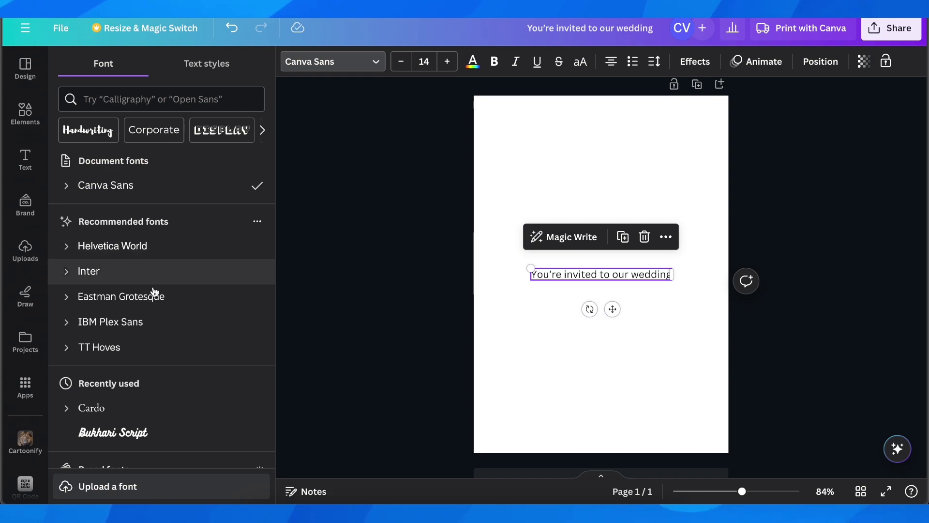
Scroll the font list and apply Buffalo to the invitation line.
scroll(150, 295, "down", 7)
scroll(148, 314, "down", 5)
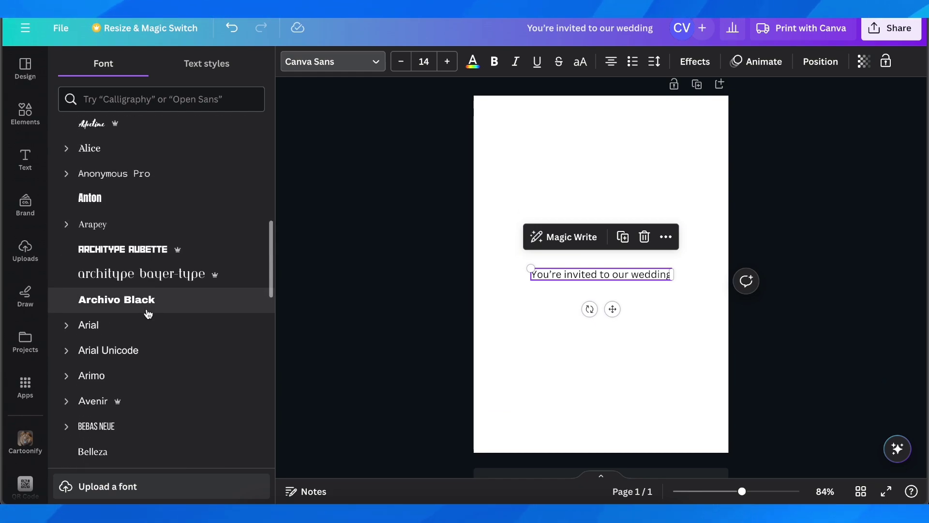
scroll(148, 312, "down", 2)
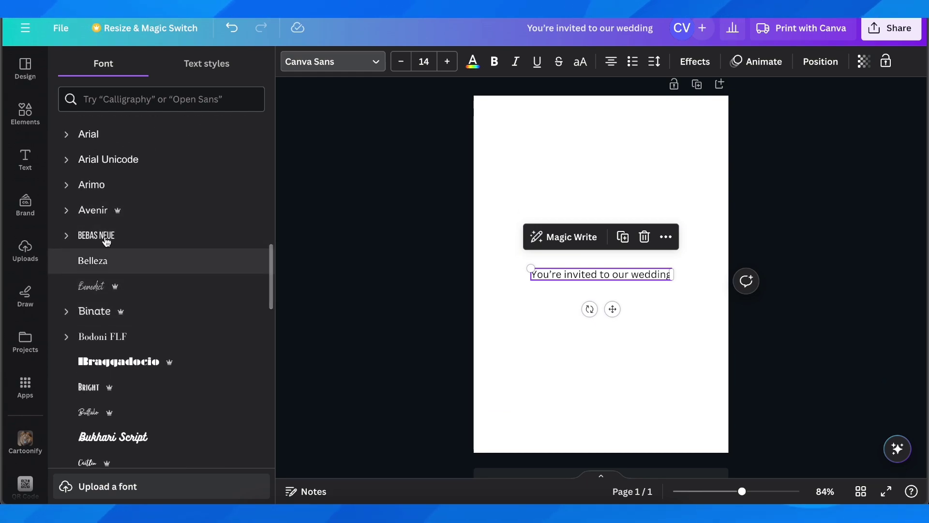
scroll(204, 225, "down", 3)
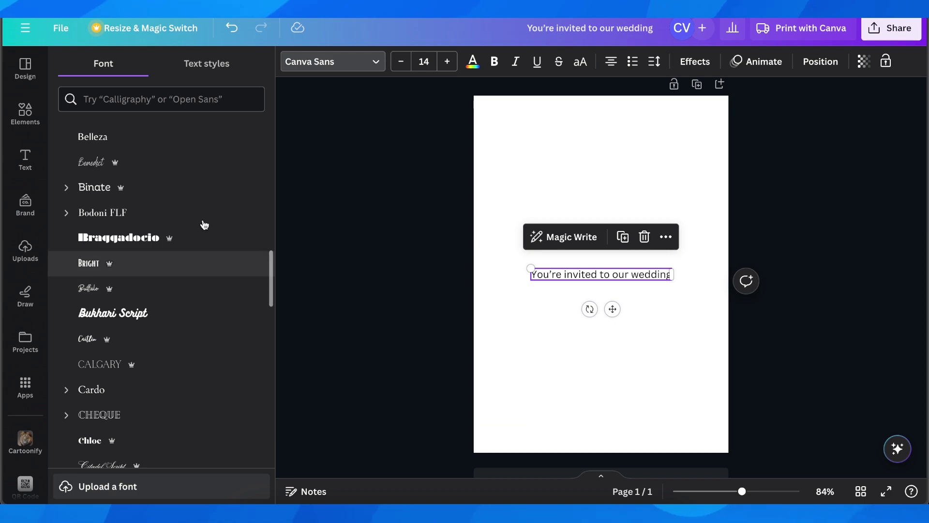
left_click(166, 293)
Scroll further down the fonts and switch the line to the Moontime script font.
scroll(166, 294, "down", 2)
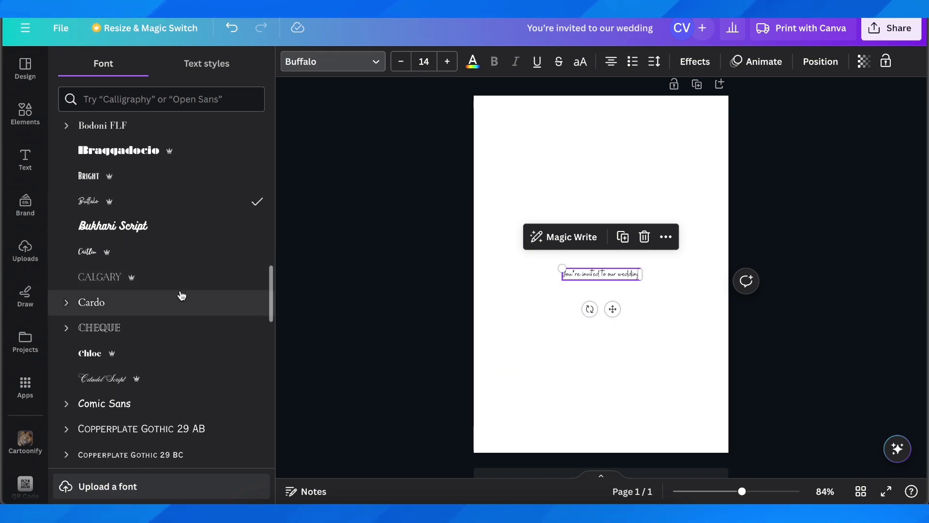
scroll(179, 274, "down", 2)
scroll(162, 279, "down", 3)
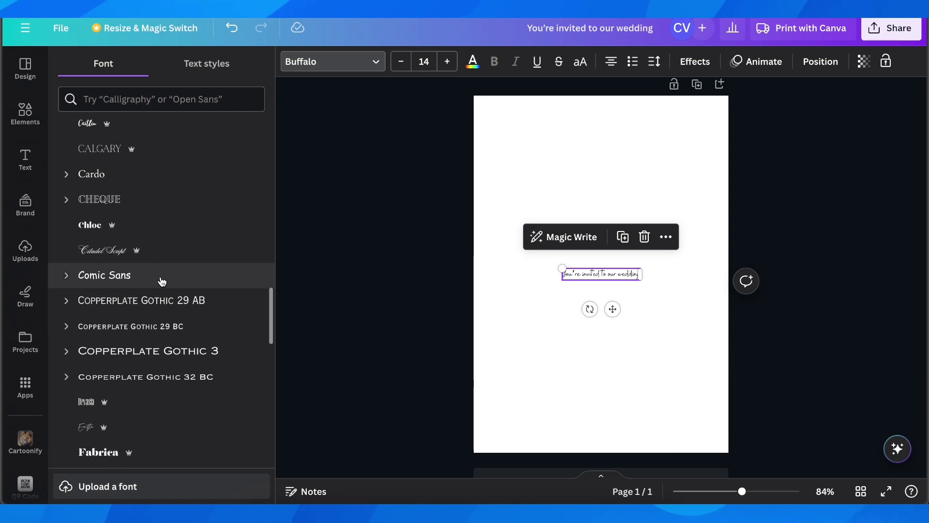
scroll(158, 279, "down", 5)
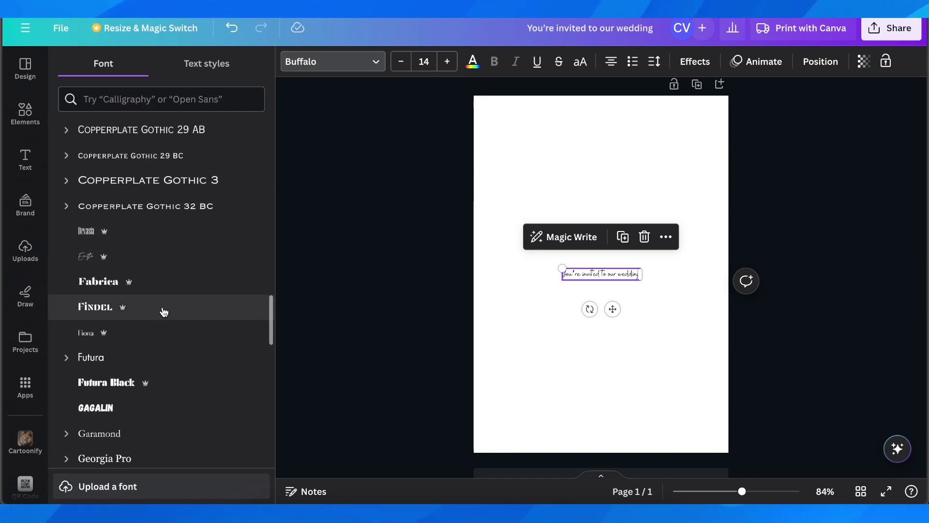
scroll(182, 282, "down", 2)
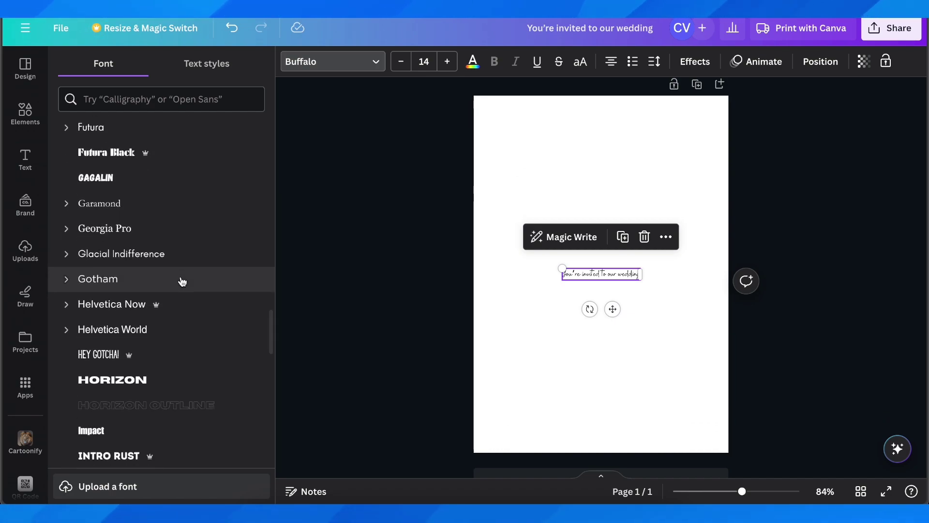
scroll(179, 291, "down", 4)
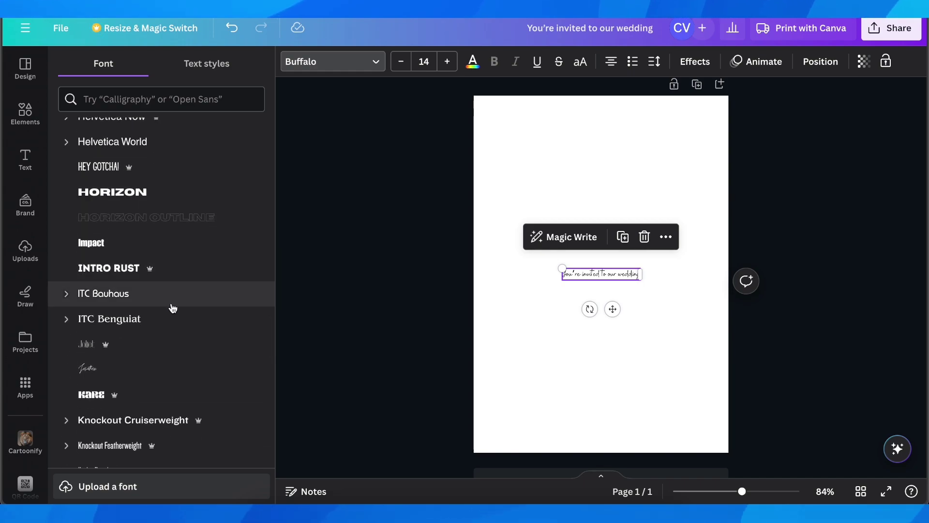
scroll(173, 308, "down", 3)
scroll(188, 304, "down", 3)
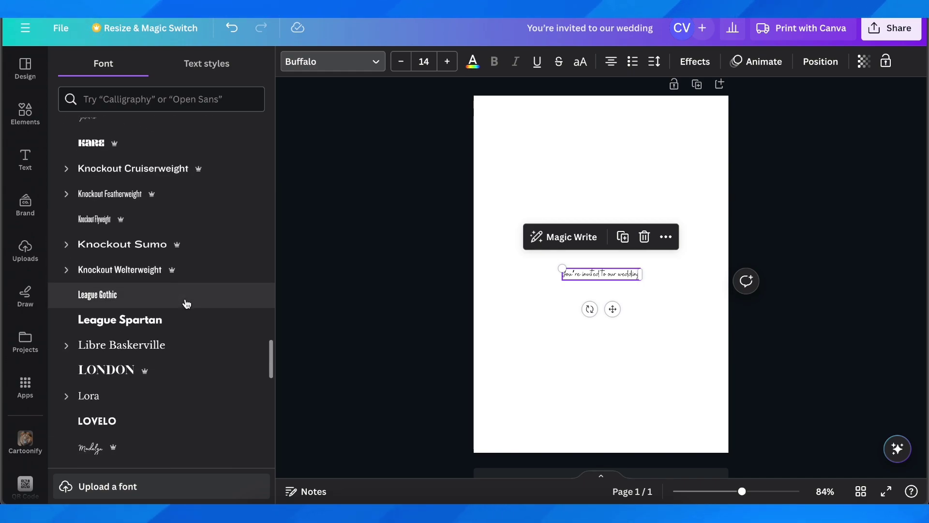
scroll(187, 303, "down", 3)
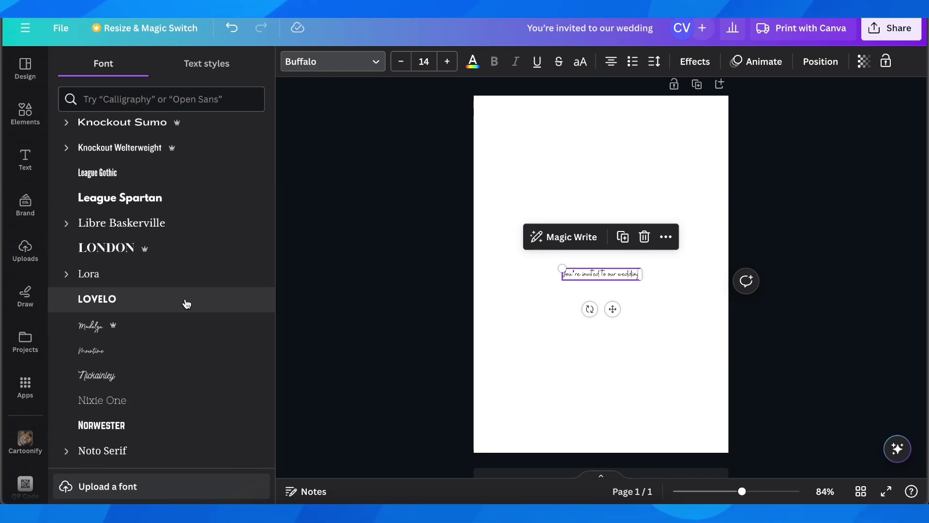
left_click(166, 349)
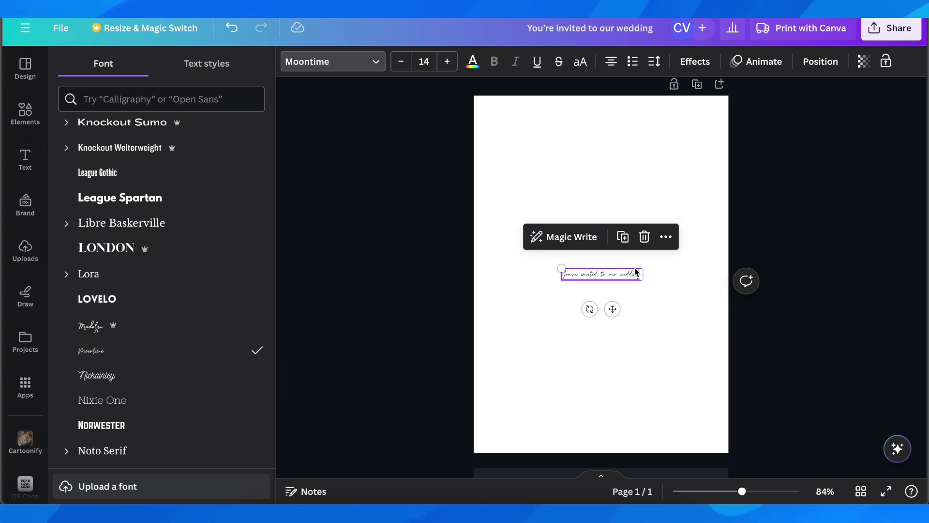
Set the invitation text size to 96 and widen its text box.
left_click(424, 61)
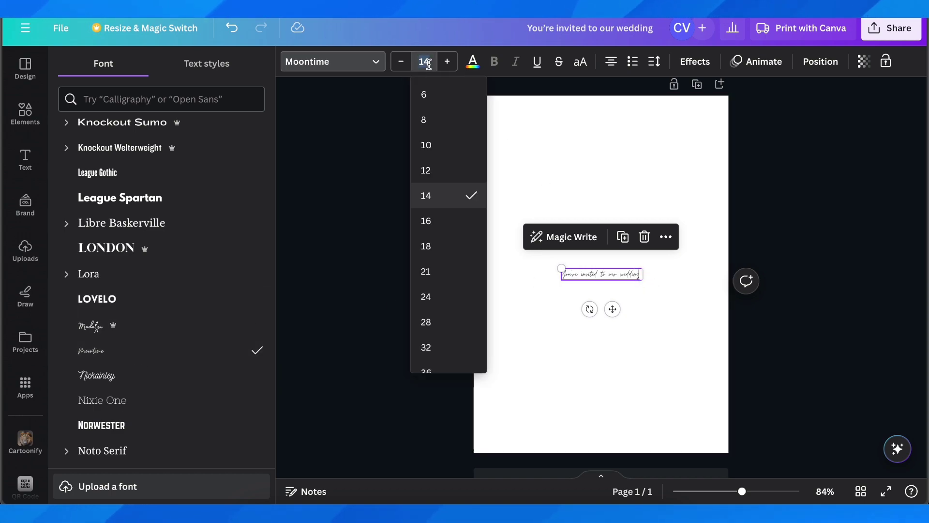
scroll(443, 328, "down", 4)
left_click(442, 327)
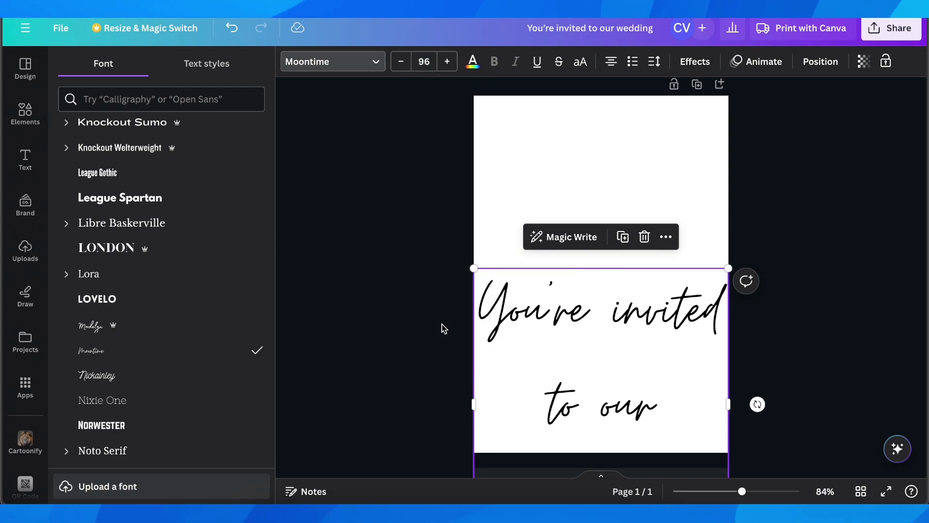
left_click_drag(732, 401, 743, 401)
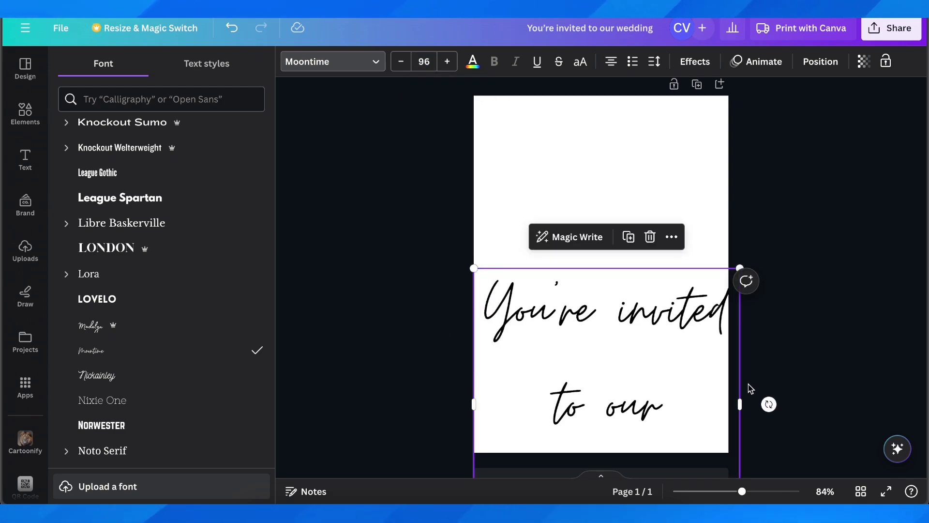
Resize the text to about size 34 on one line and centre it horizontally.
left_click(692, 197)
left_click_drag(643, 347, 643, 235)
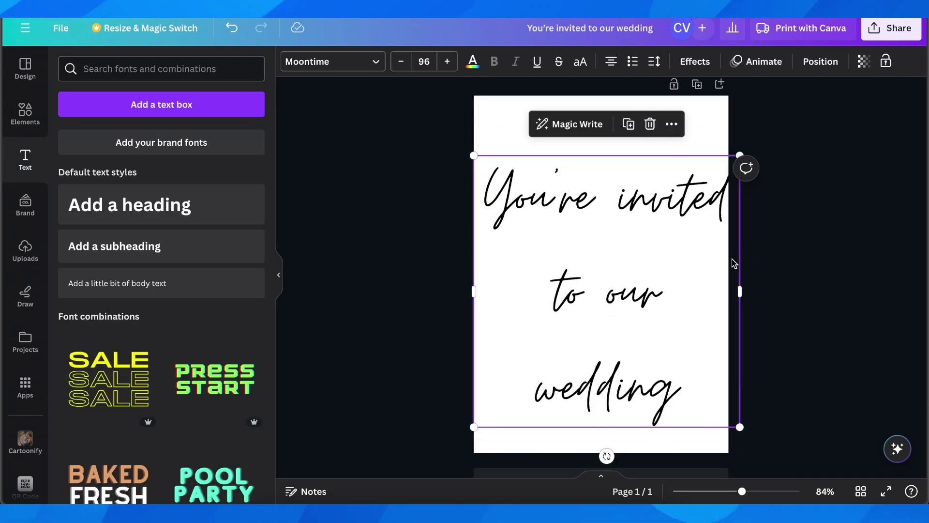
left_click_drag(740, 293, 867, 274)
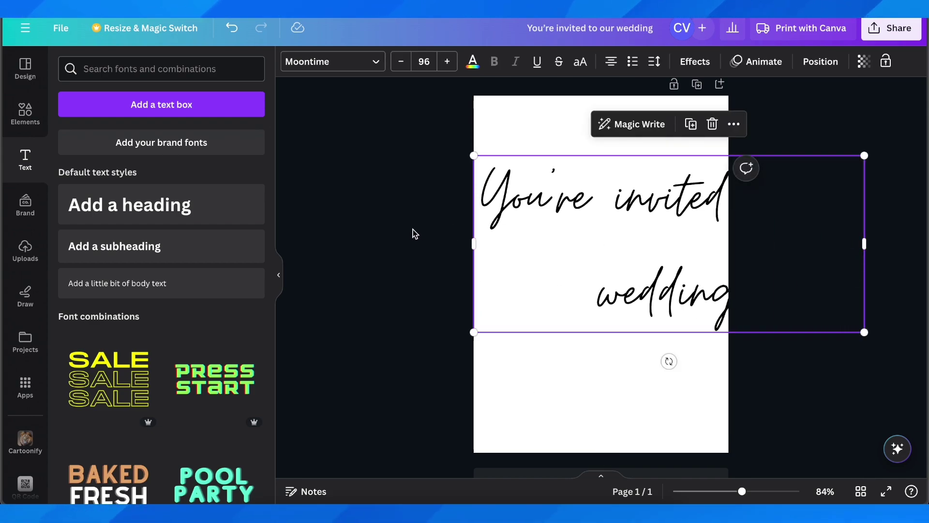
left_click_drag(743, 232, 648, 239)
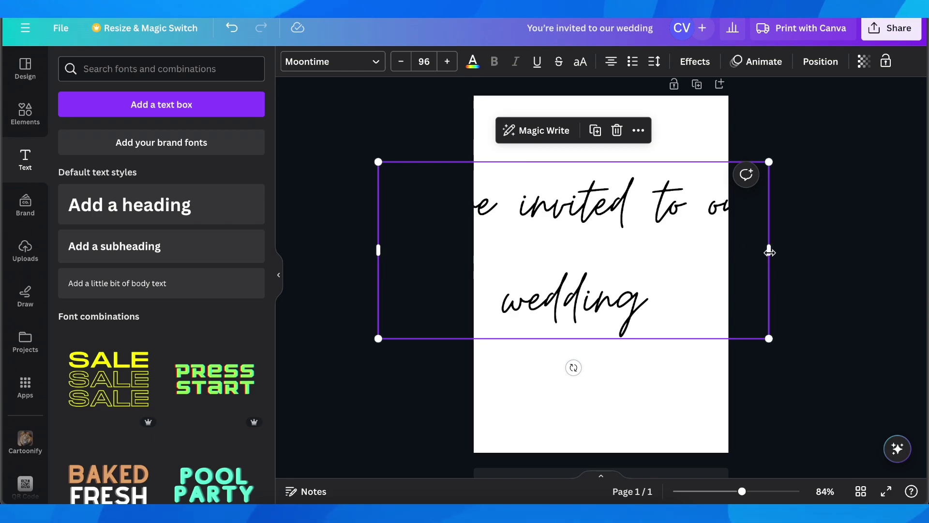
left_click_drag(769, 250, 866, 249)
left_click_drag(865, 340, 620, 250)
left_click_drag(623, 204, 610, 235)
left_click(562, 211)
left_click(568, 121)
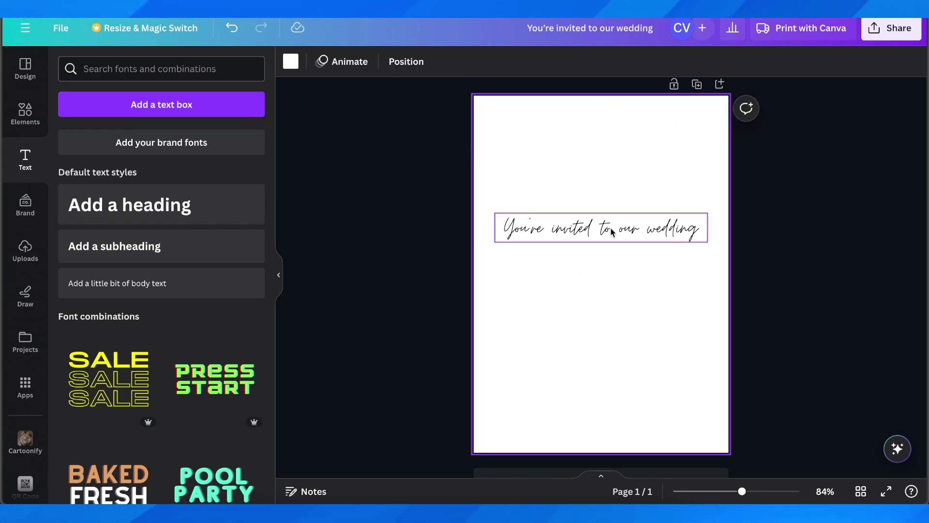
left_click(589, 224)
left_click(537, 251)
left_click(559, 232)
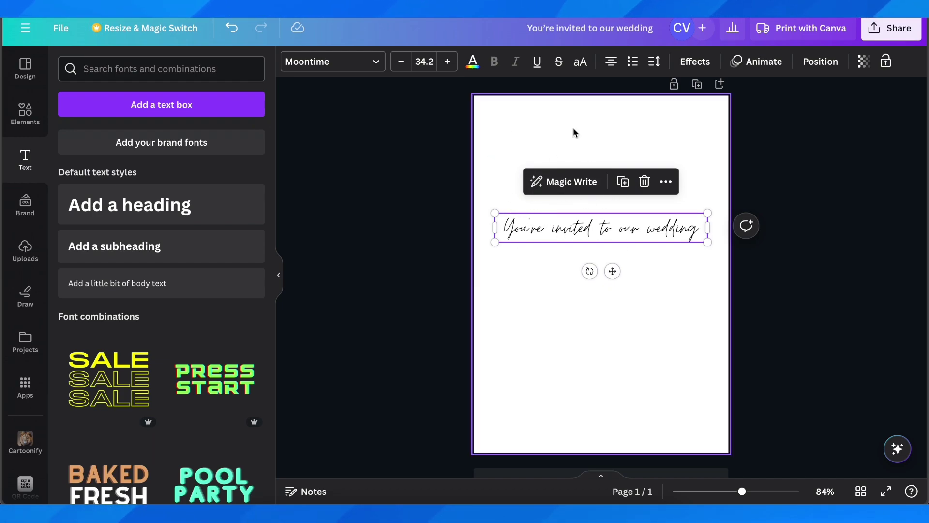
left_click(472, 62)
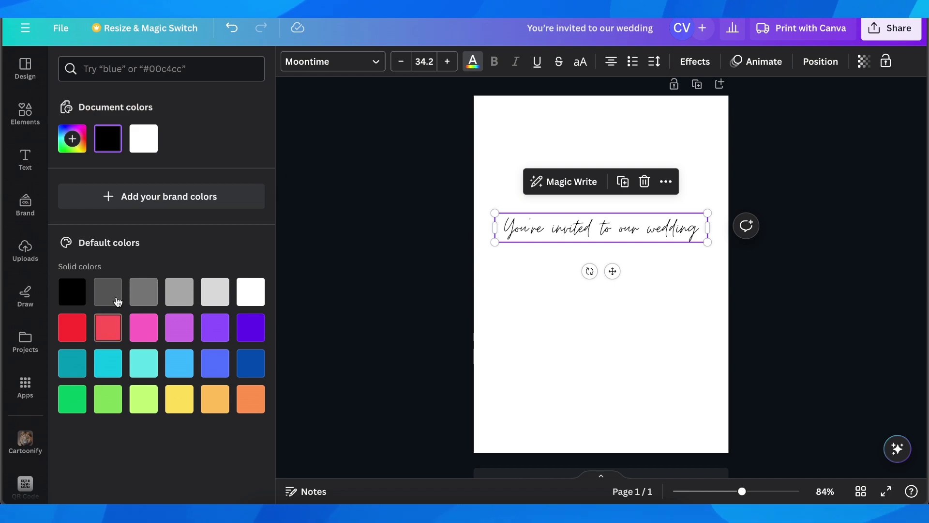
left_click(549, 139)
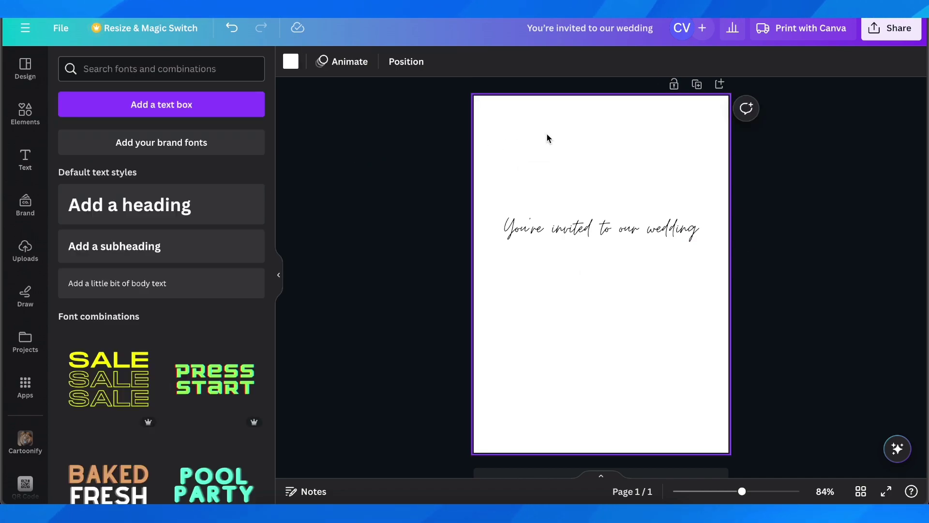
left_click(597, 229)
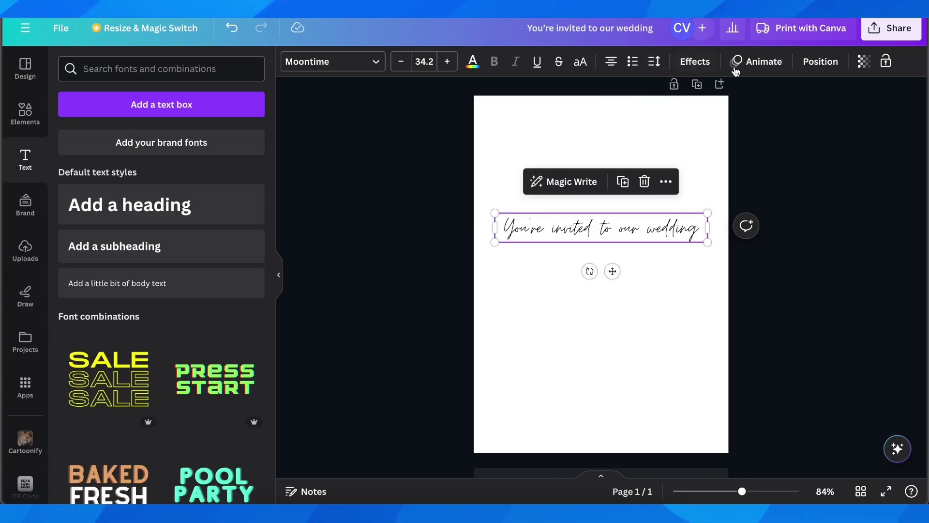
left_click(579, 62)
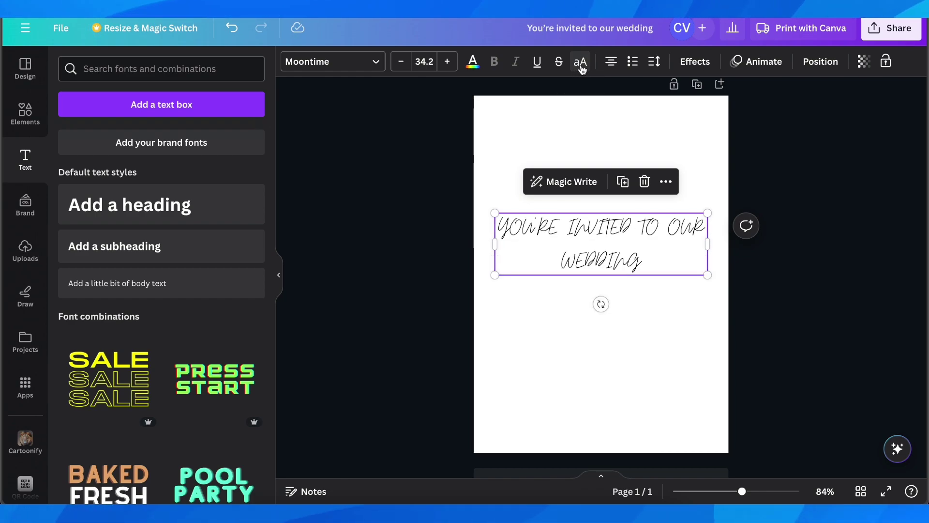
left_click(581, 62)
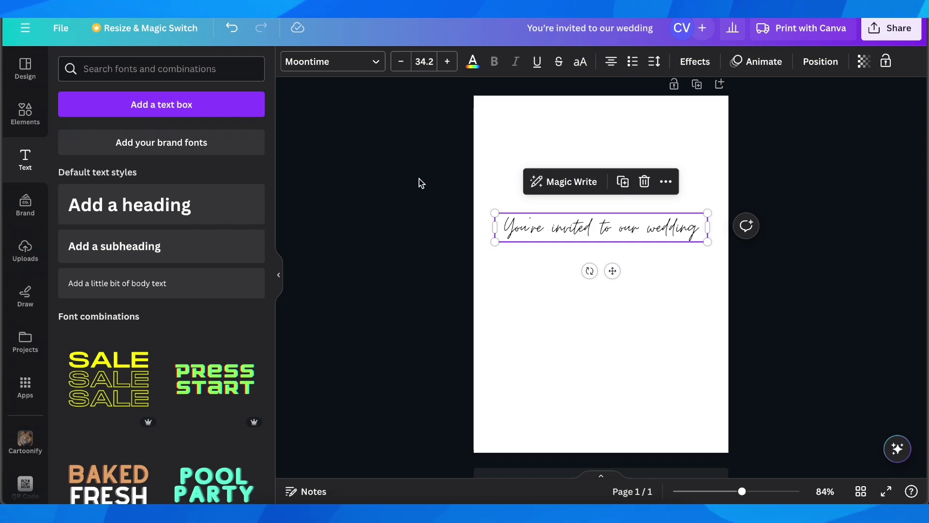
Search Elements for 'gold border' and show all matching Graphics results.
left_click(35, 117)
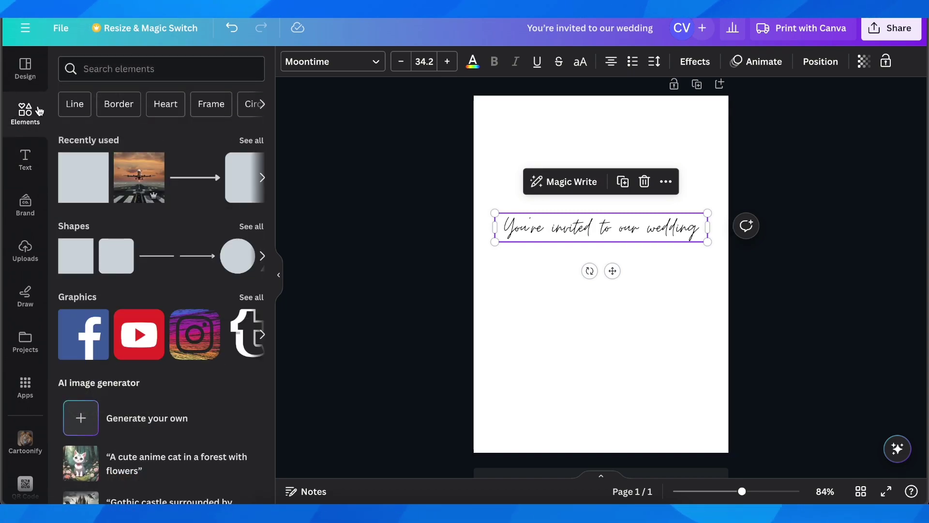
left_click(100, 75)
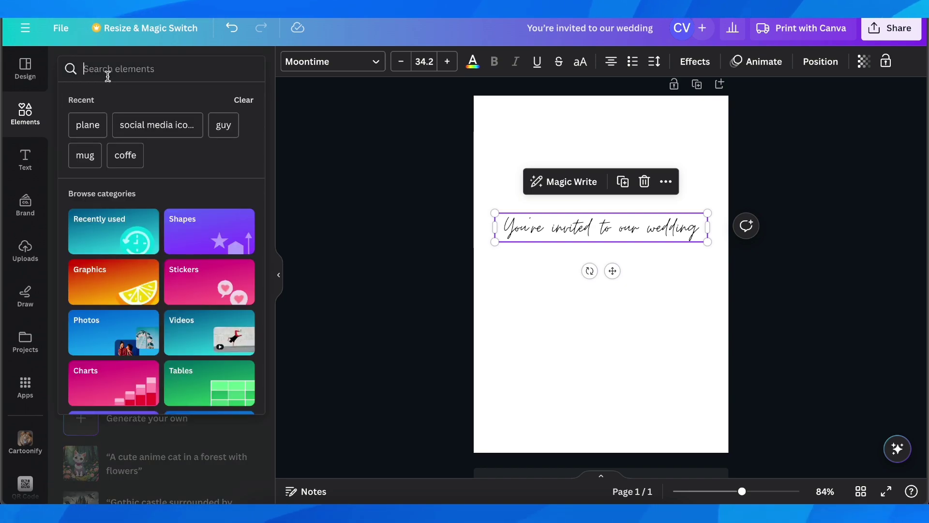
type("gold")
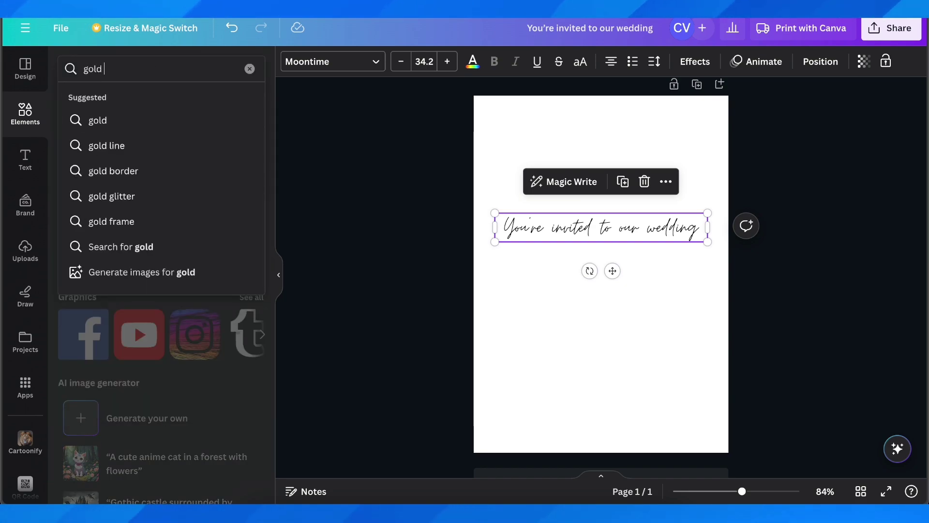
left_click(137, 171)
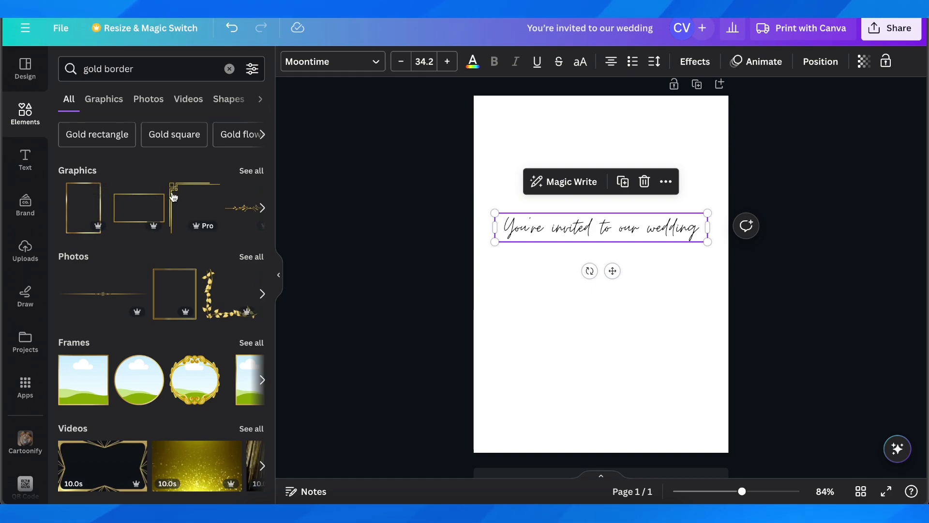
scroll(176, 283, "down", 1)
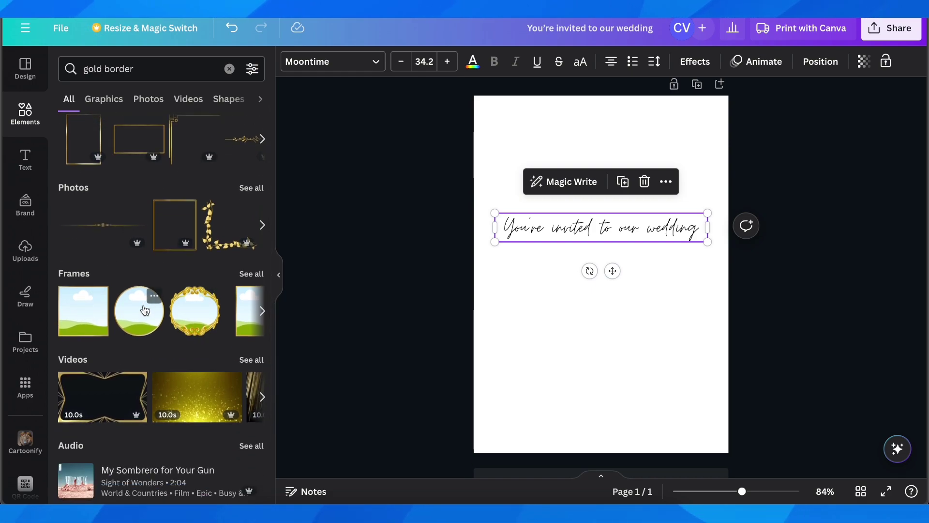
scroll(145, 314, "down", 1)
scroll(151, 317, "up", 2)
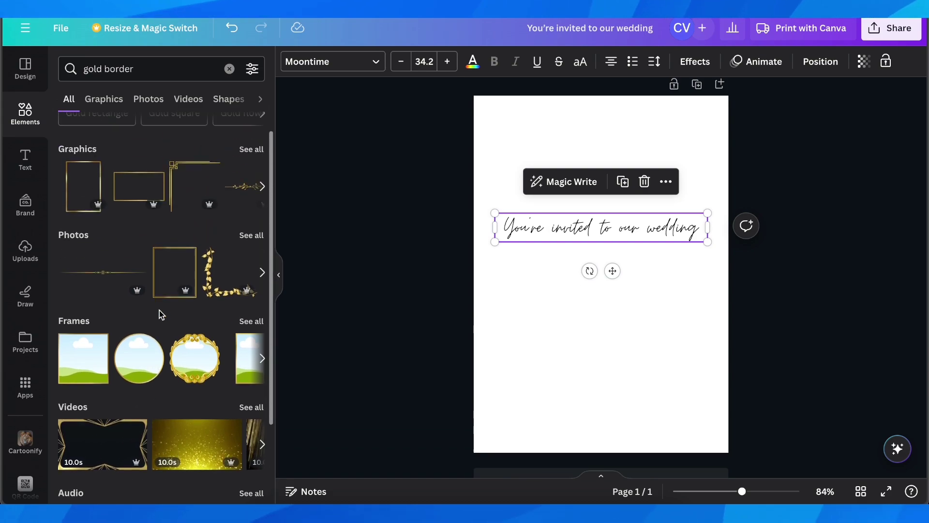
left_click(252, 172)
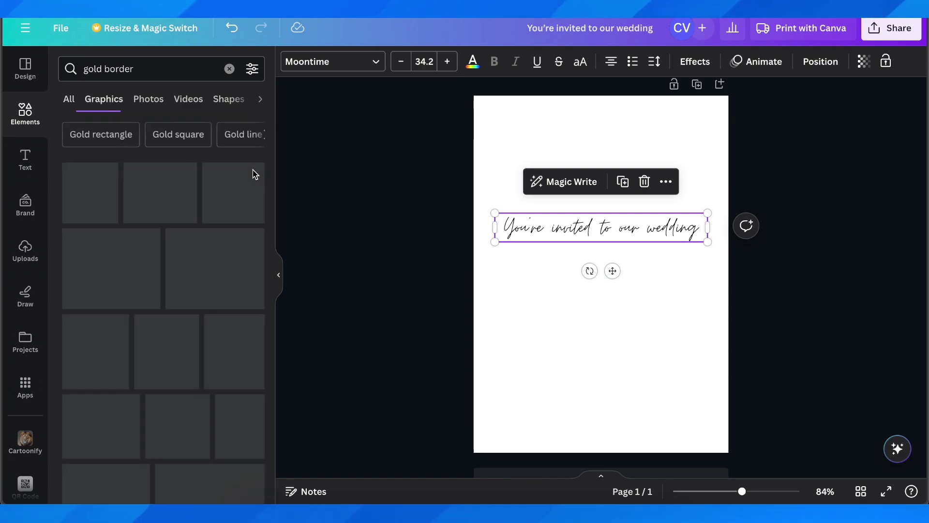
Add a thin gold frame graphic and stretch its corners out to fill the page.
left_click(240, 268)
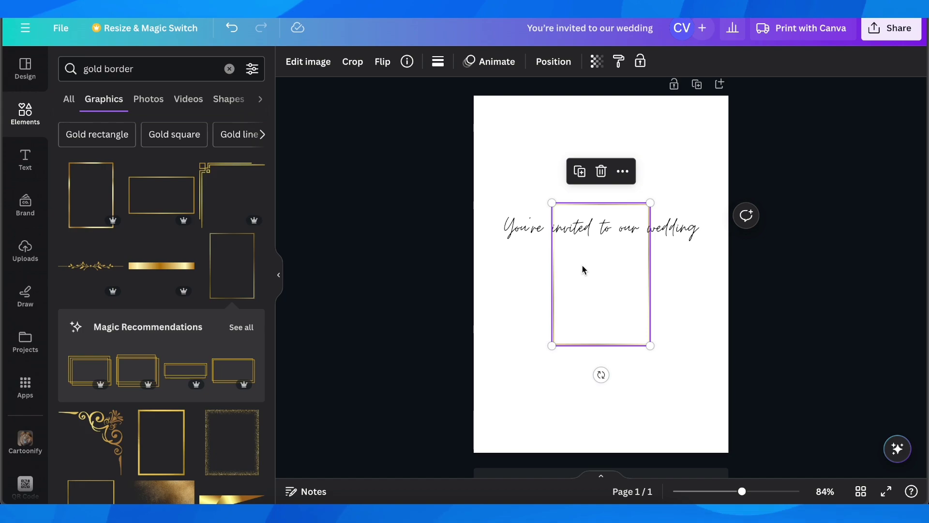
scroll(117, 391, "down", 10)
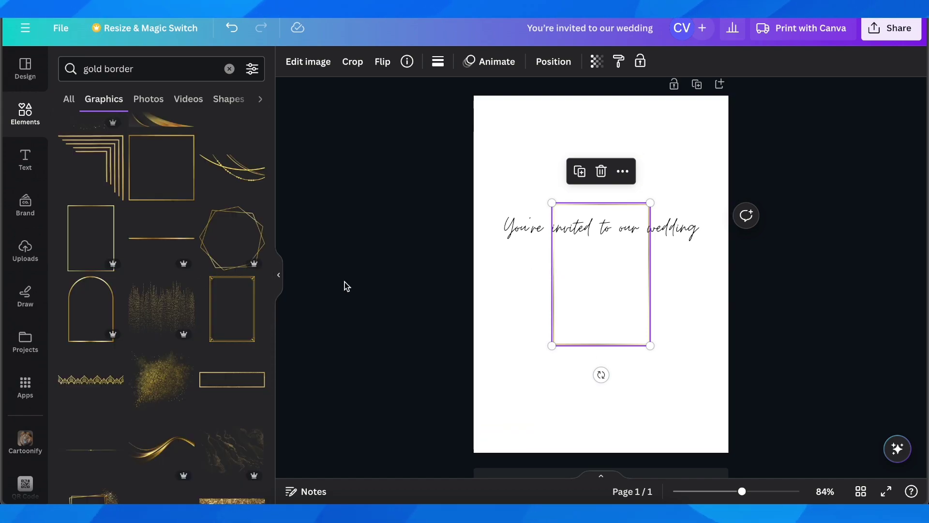
left_click_drag(552, 202, 482, 87)
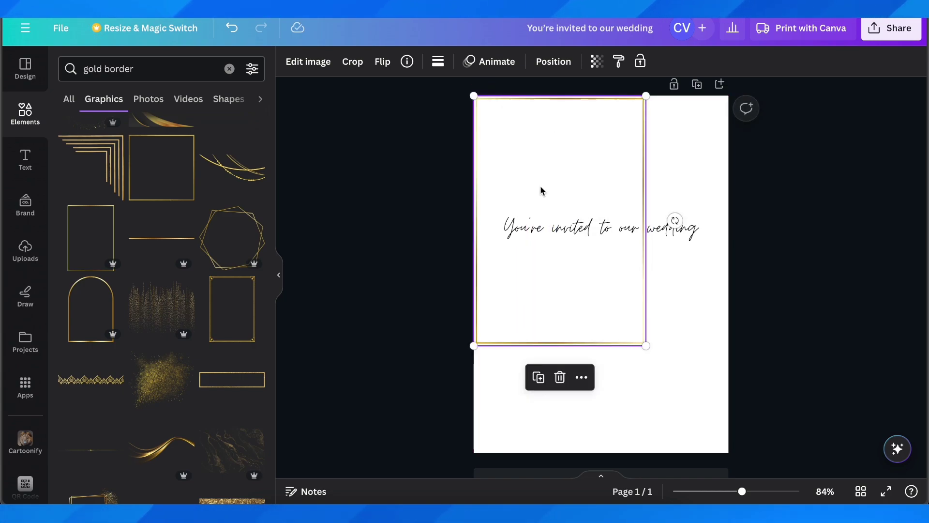
left_click_drag(646, 344, 712, 419)
left_click(554, 315)
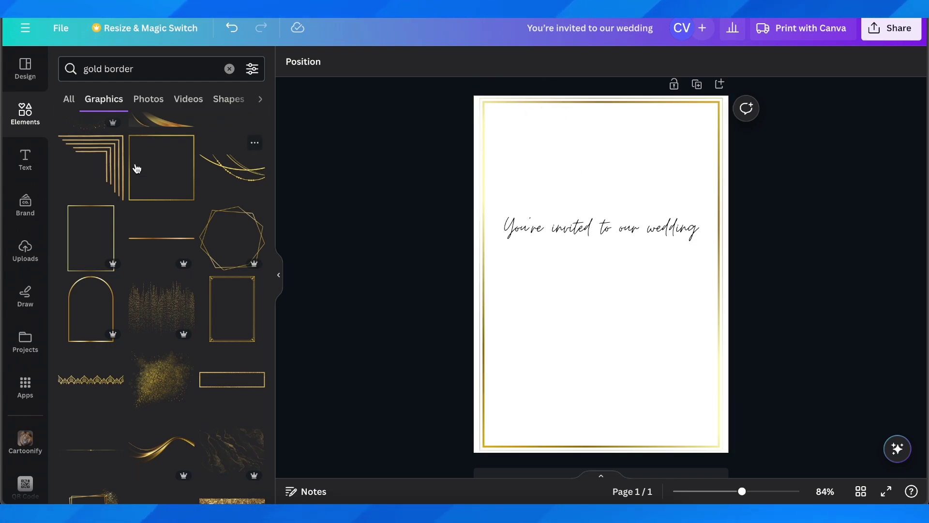
Search 'leaves', place a small green leaf graphic bottom-right inside the frame, then return to Design templates.
left_click(230, 69)
type("lea")
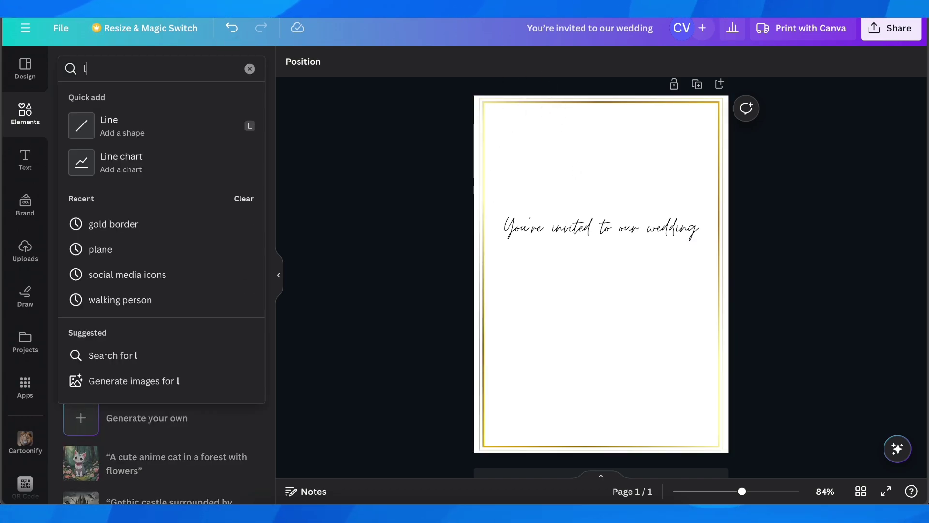
left_click(189, 119)
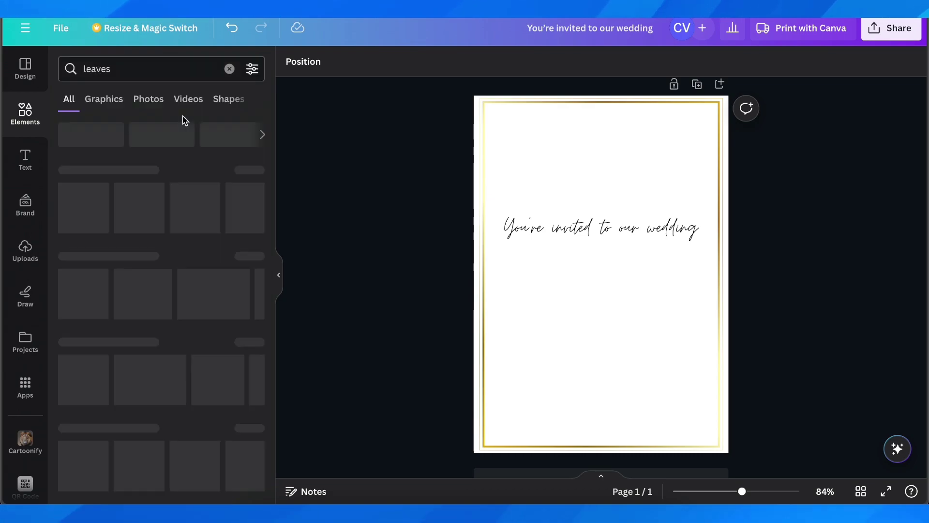
left_click(184, 199)
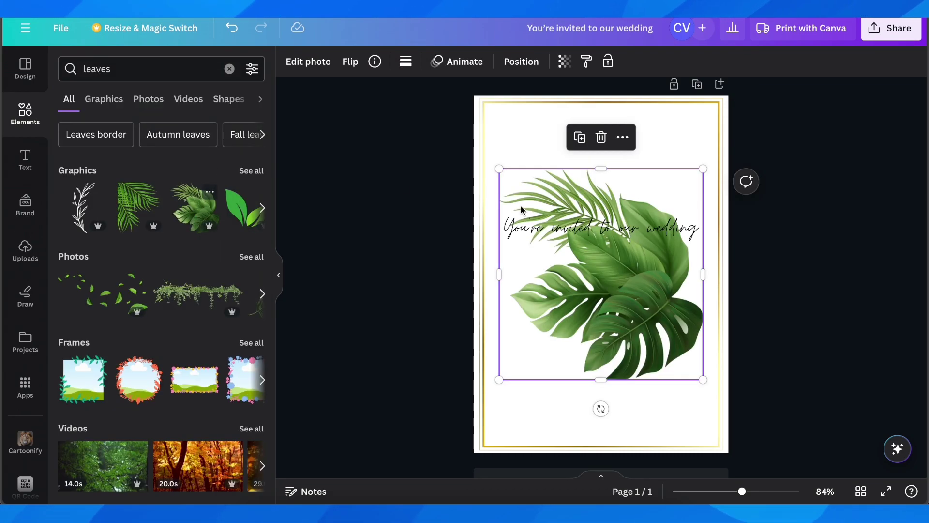
left_click_drag(701, 379, 591, 261)
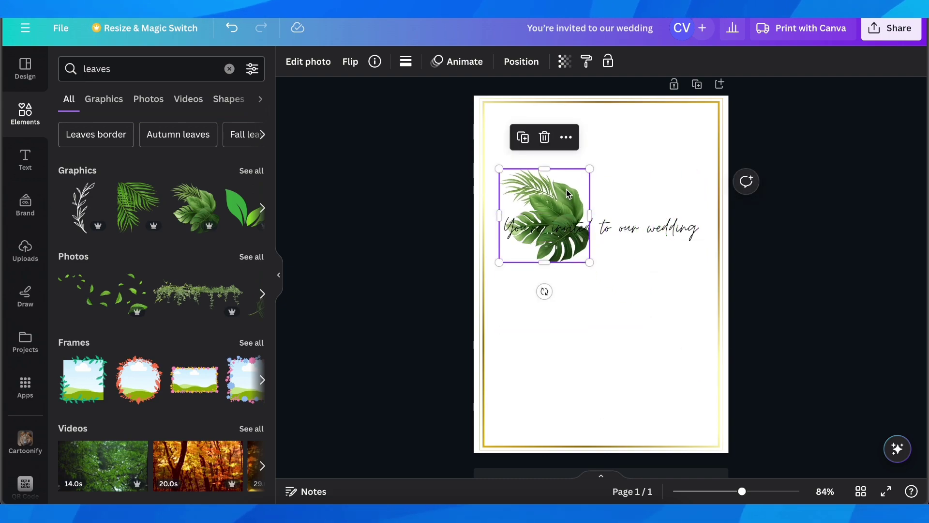
left_click_drag(568, 193, 692, 370)
left_click(777, 312)
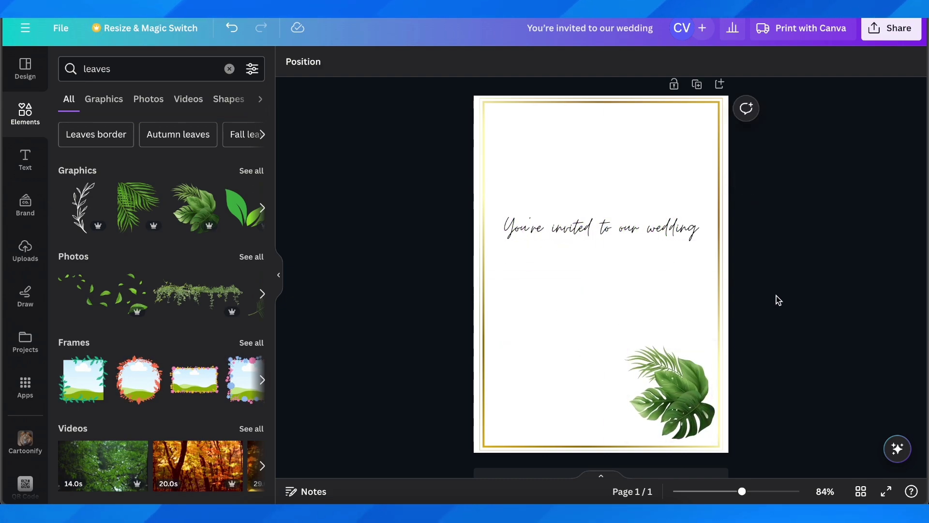
left_click(26, 69)
Pick the Black & Gold Elegant 'Save The Date' template and add it as page 2.
scroll(136, 255, "down", 3)
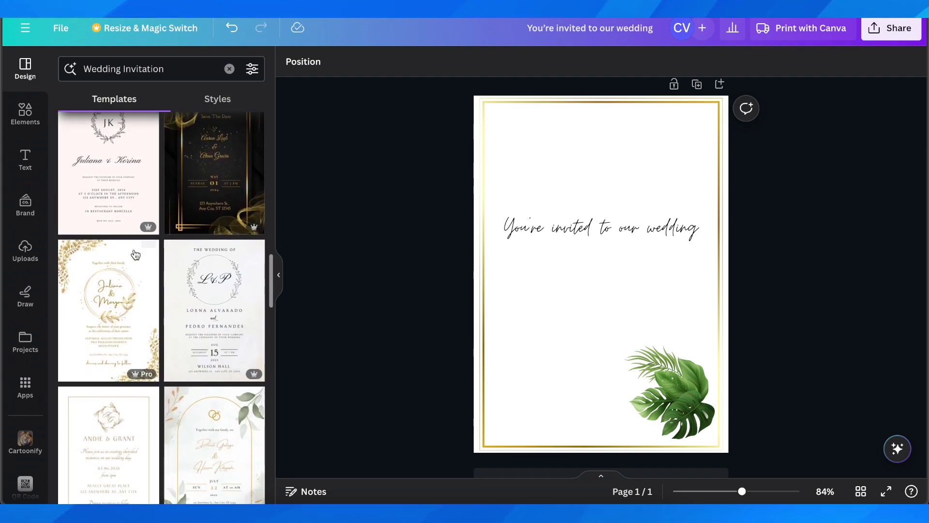
scroll(206, 253, "up", 1)
left_click(227, 203)
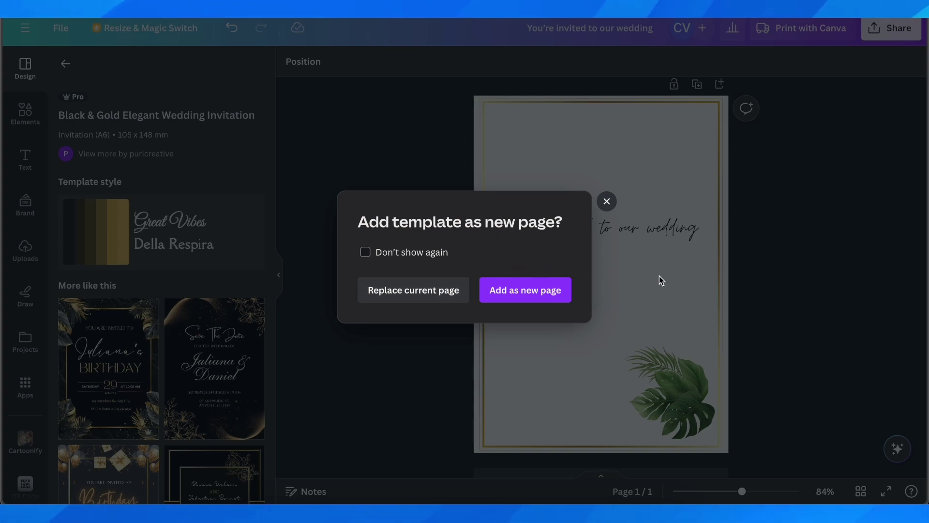
left_click(530, 296)
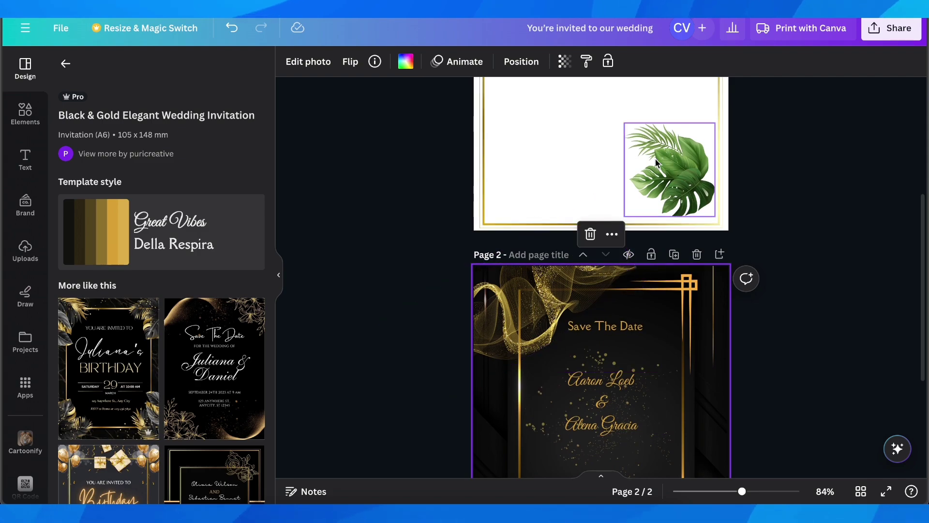
Click through the Save The Date page's elements and delete the gold smoke photo.
scroll(544, 221, "up", 5)
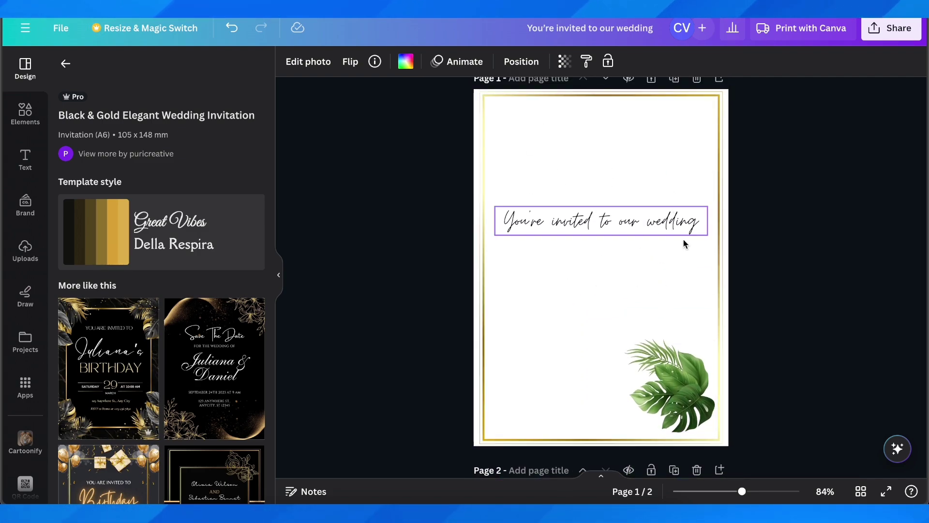
scroll(599, 268, "down", 5)
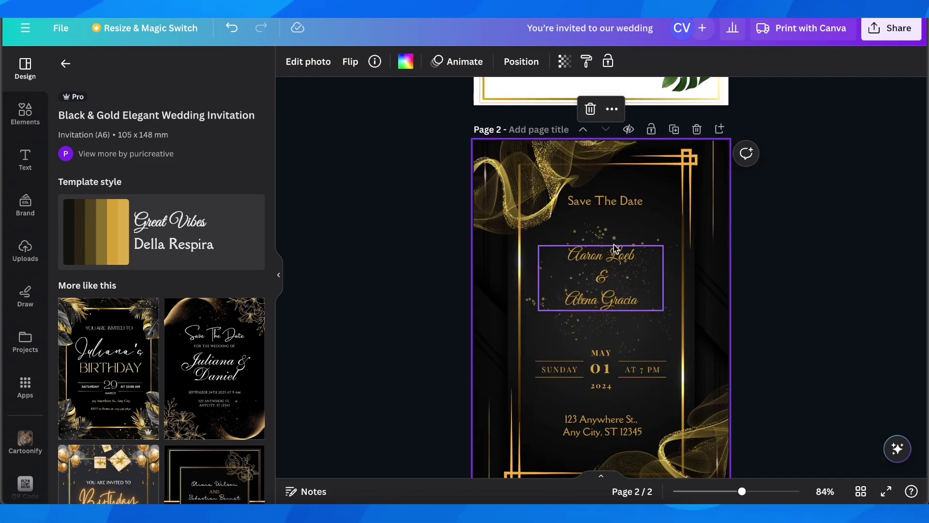
double_click(606, 202)
left_click(618, 259)
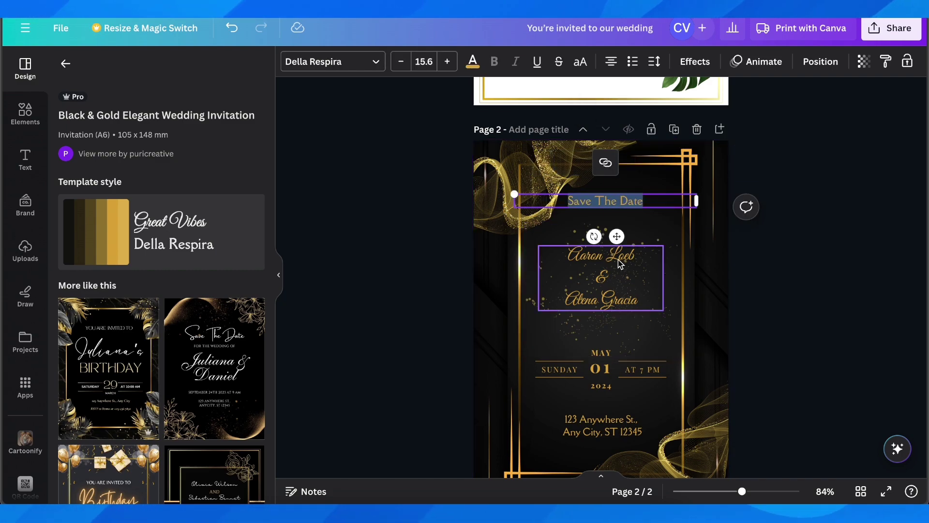
left_click(634, 181)
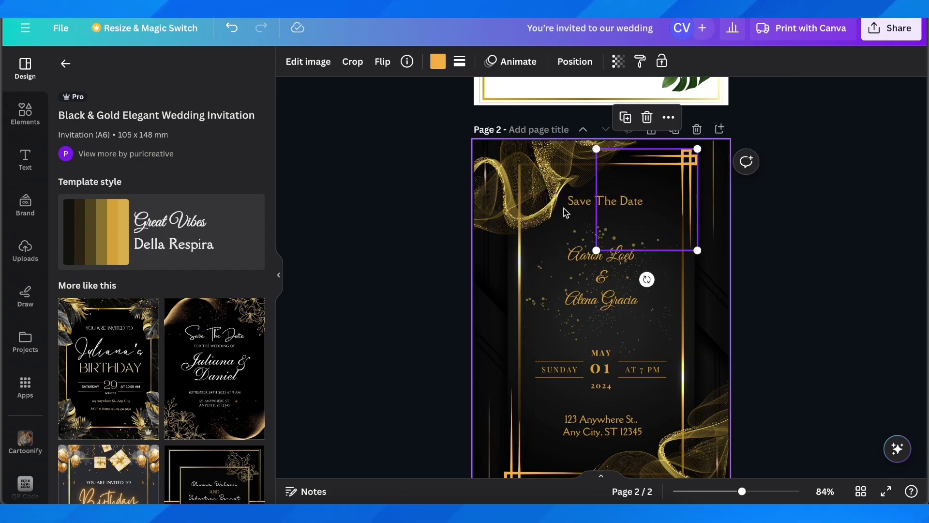
left_click(514, 183)
left_click_drag(514, 182, 683, 401)
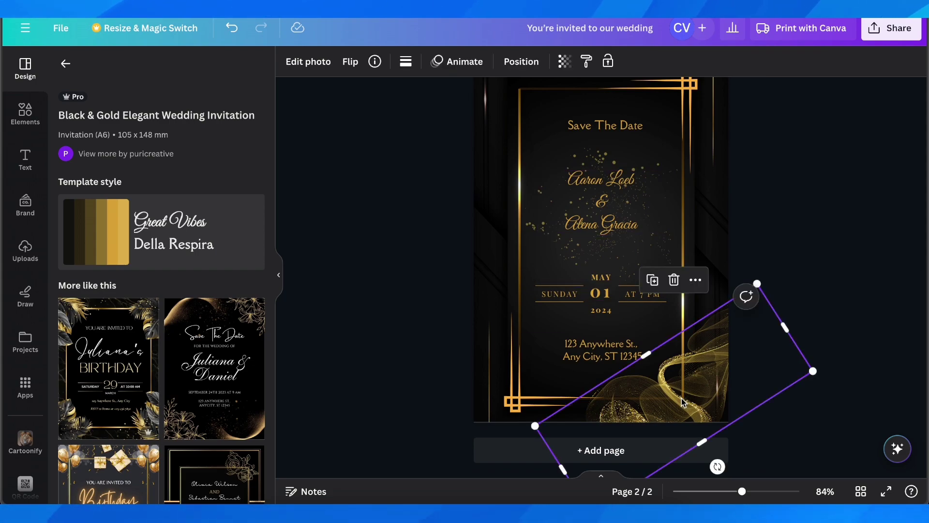
key("Delete")
Review both pages, briefly selecting and deselecting the SUNDAY date text.
scroll(663, 315, "up", 3)
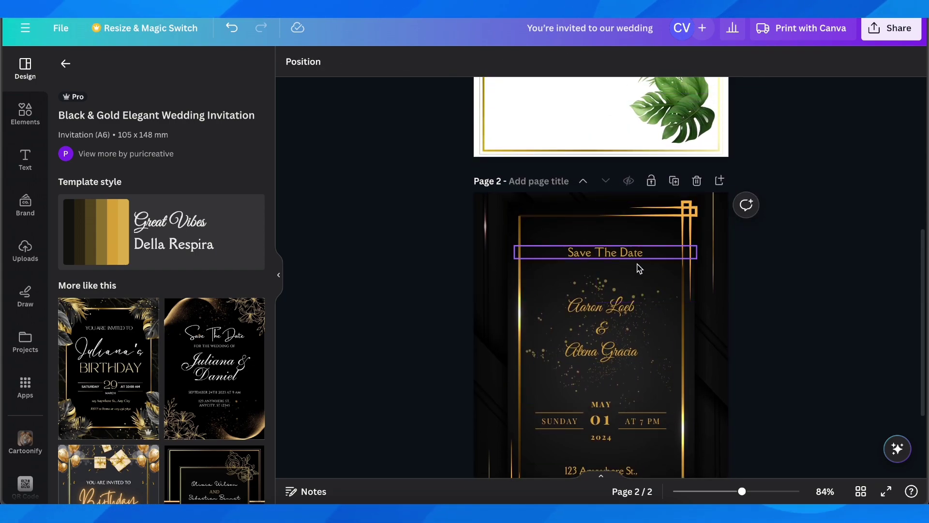
scroll(632, 281, "down", 3)
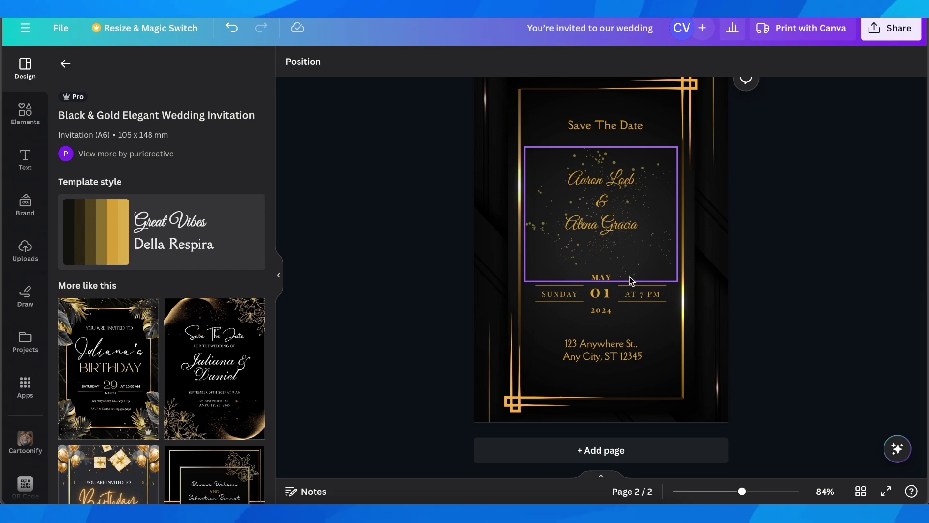
scroll(631, 281, "up", 3)
scroll(632, 281, "down", 3)
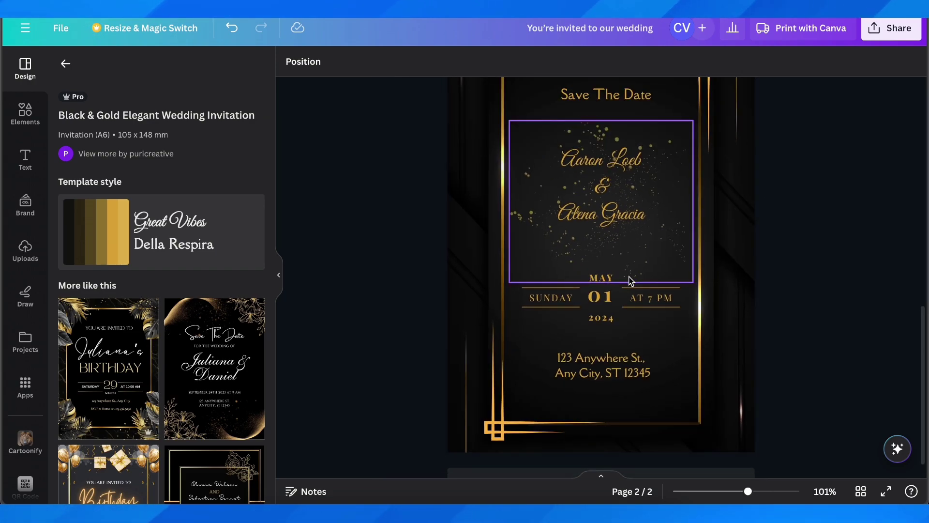
double_click(551, 298)
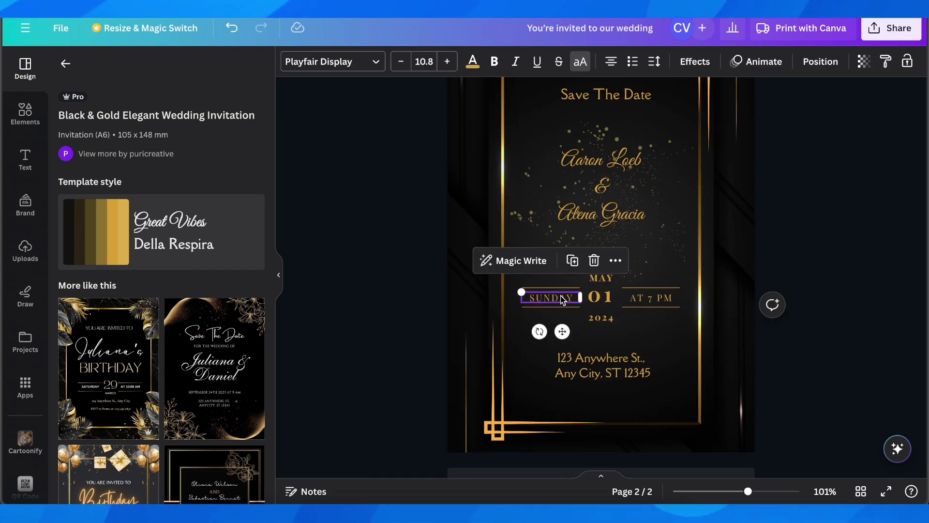
left_click(446, 294)
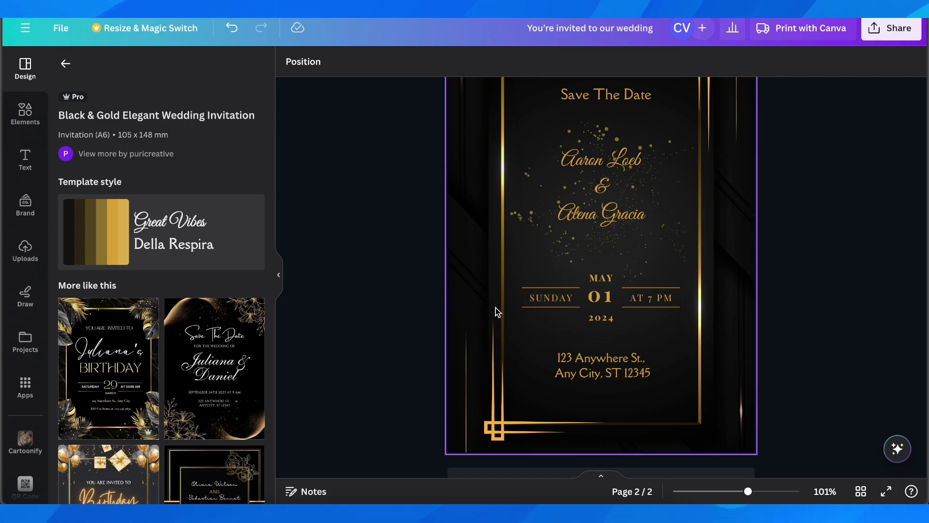
scroll(576, 257, "up", 2)
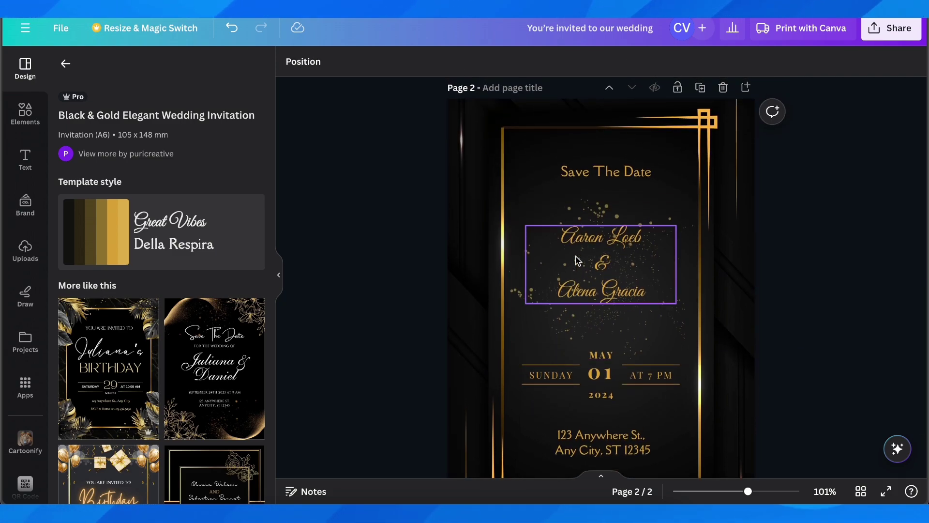
scroll(576, 257, "down", 5)
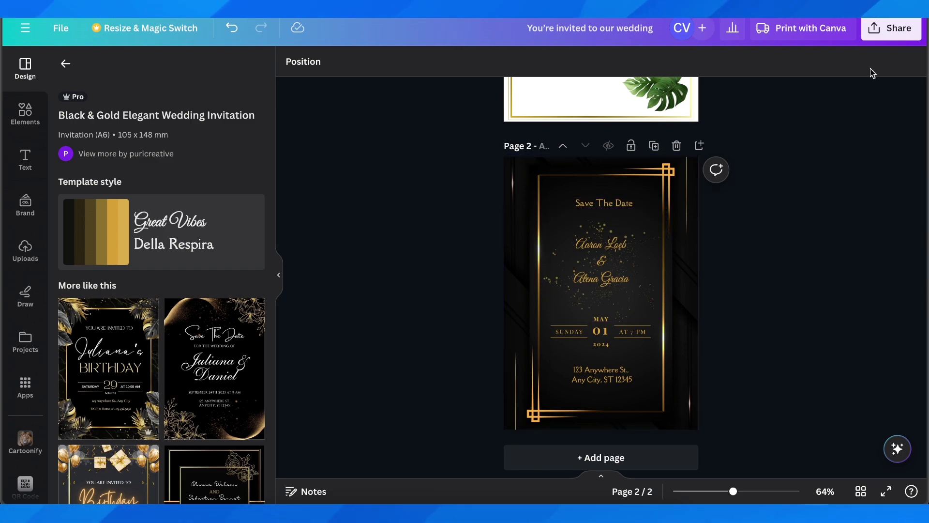
left_click(892, 28)
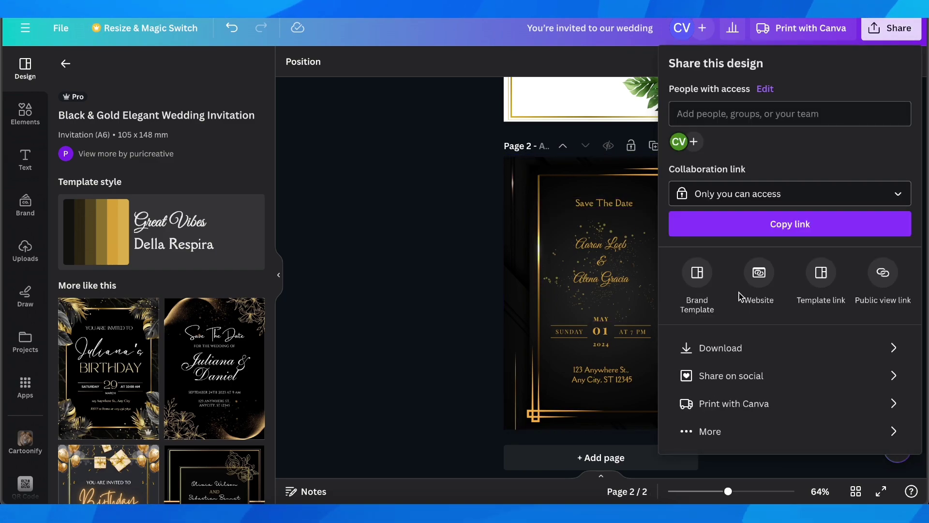
left_click(713, 349)
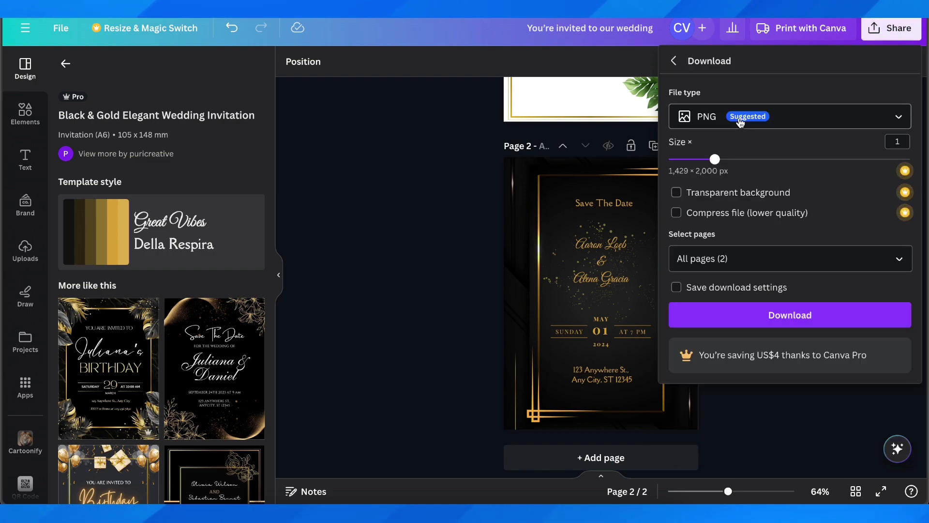
left_click(710, 115)
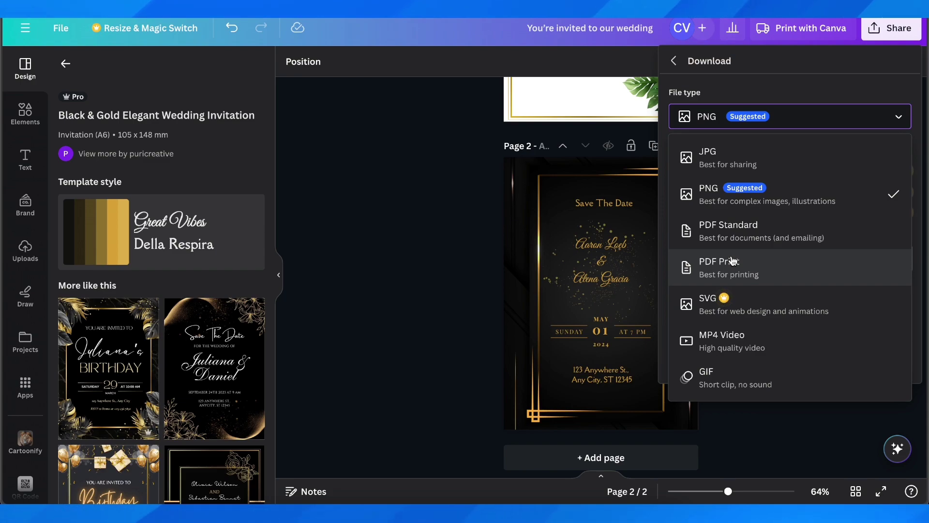
left_click(703, 270)
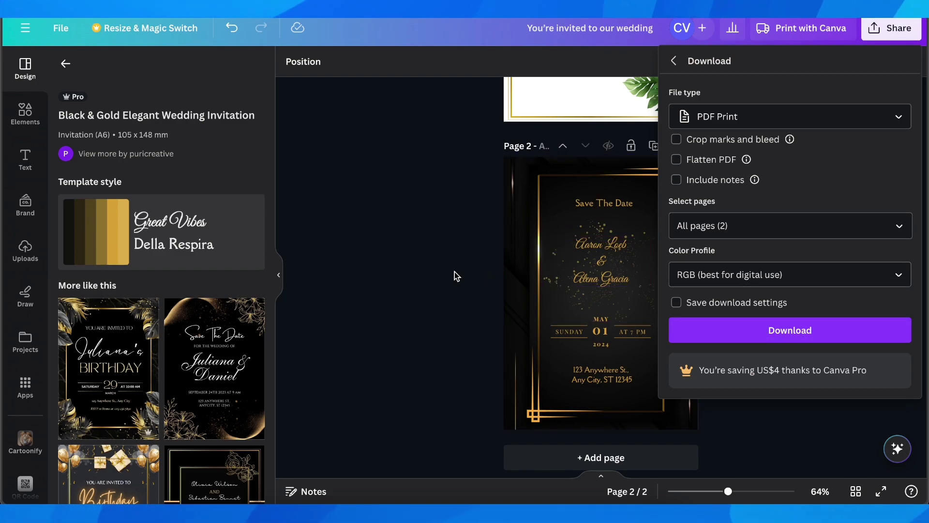
left_click(609, 203)
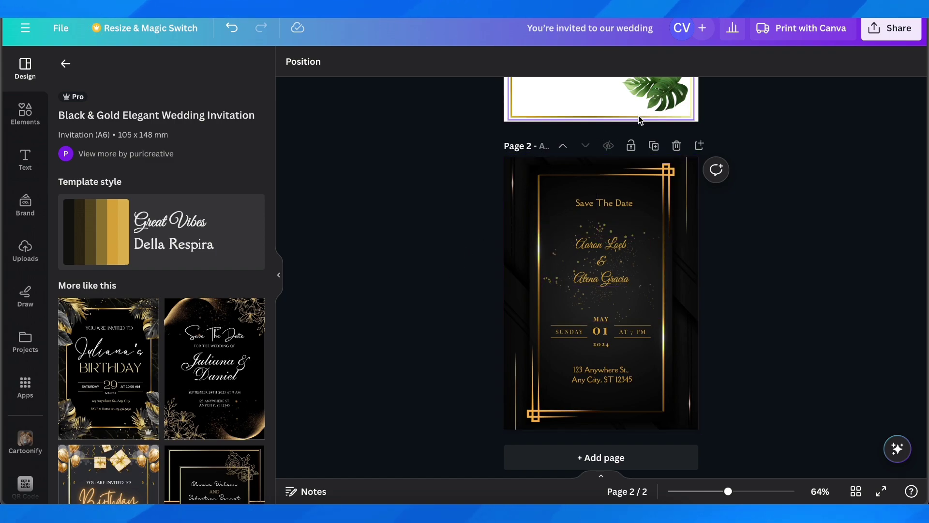
Duplicate the black Save The Date page six times.
left_click(654, 145)
left_click(653, 146)
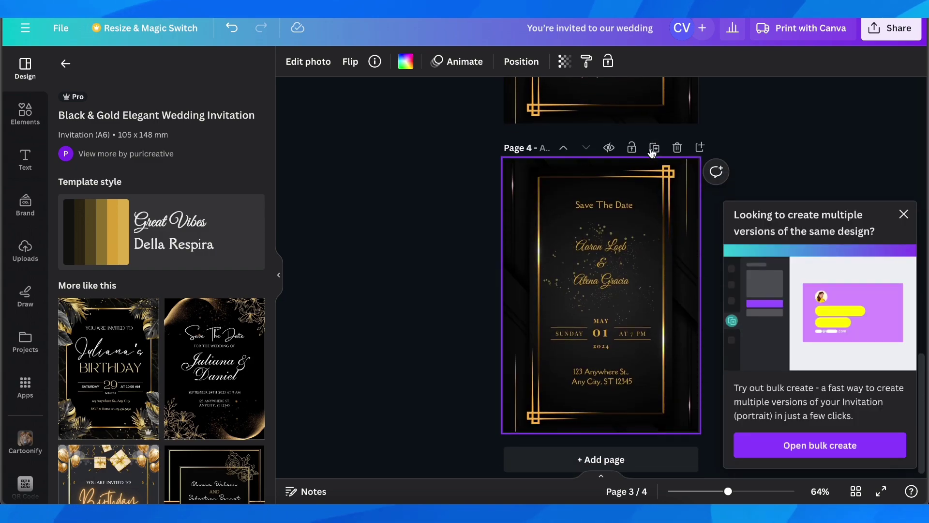
left_click(653, 146)
left_click(654, 147)
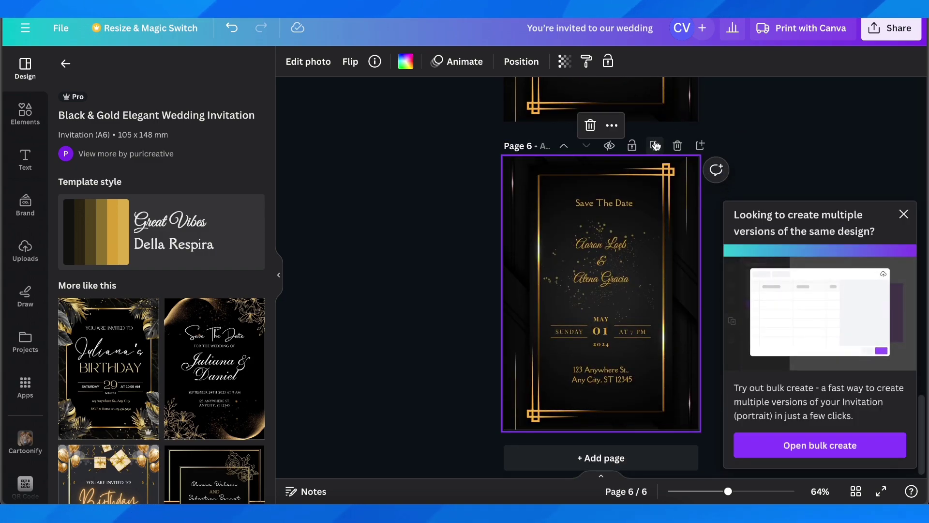
left_click(654, 146)
left_click(654, 146)
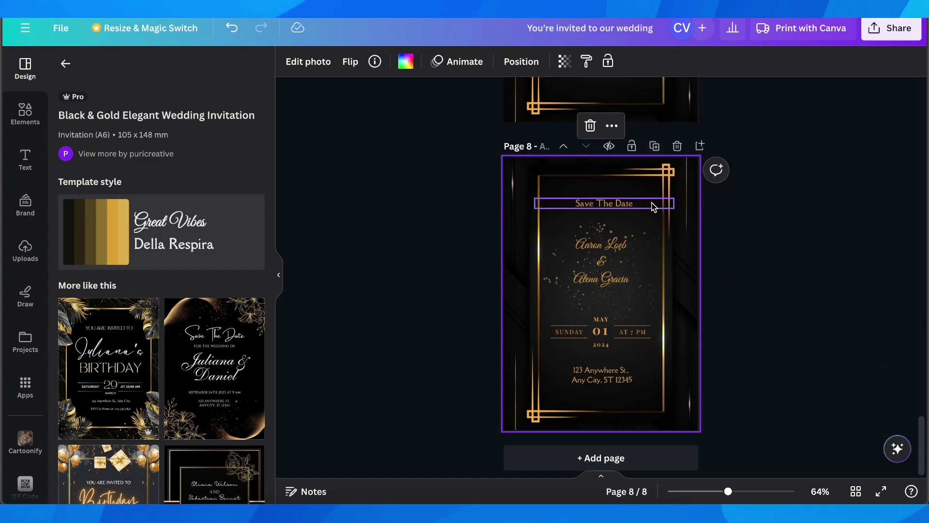
Add two more Save The Date copies to reach ten pages, then display them in grid view.
scroll(653, 209, "up", 5)
scroll(574, 275, "down", 1)
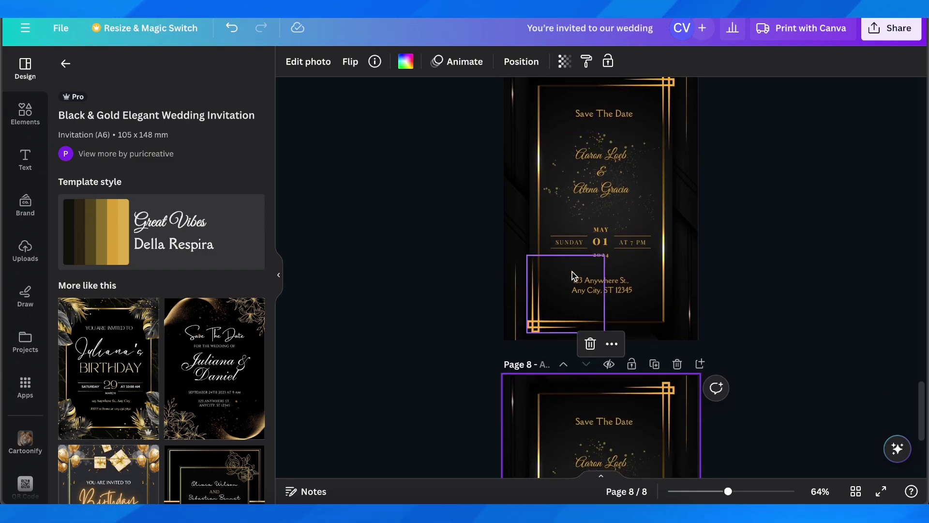
scroll(663, 271, "down", 3)
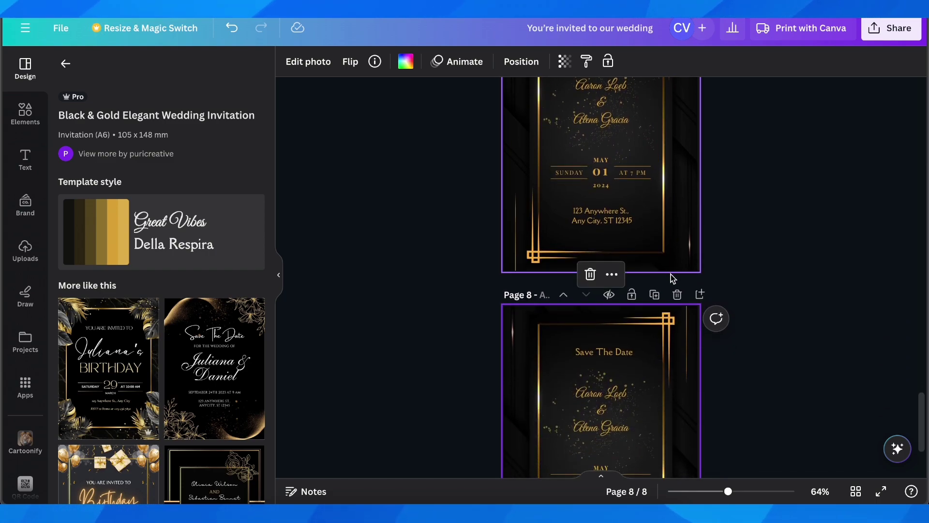
left_click(654, 195)
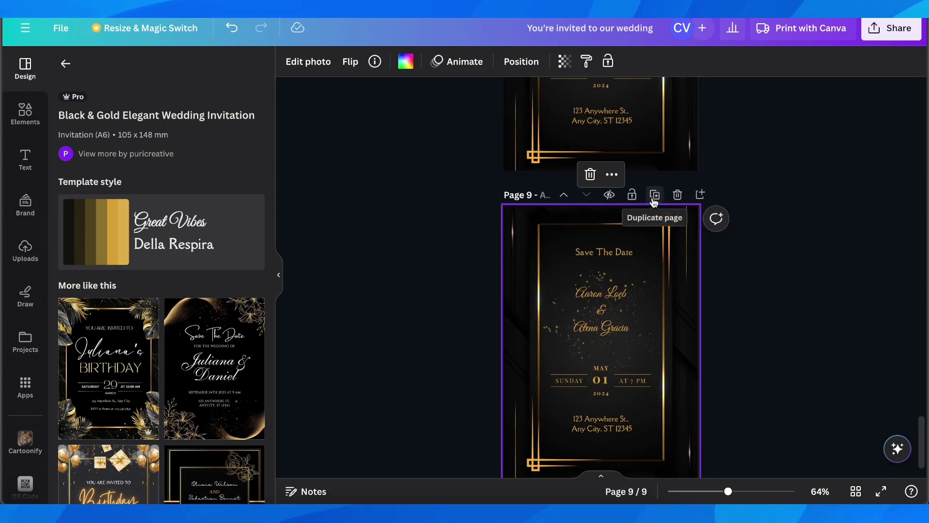
left_click(654, 194)
left_click(855, 491)
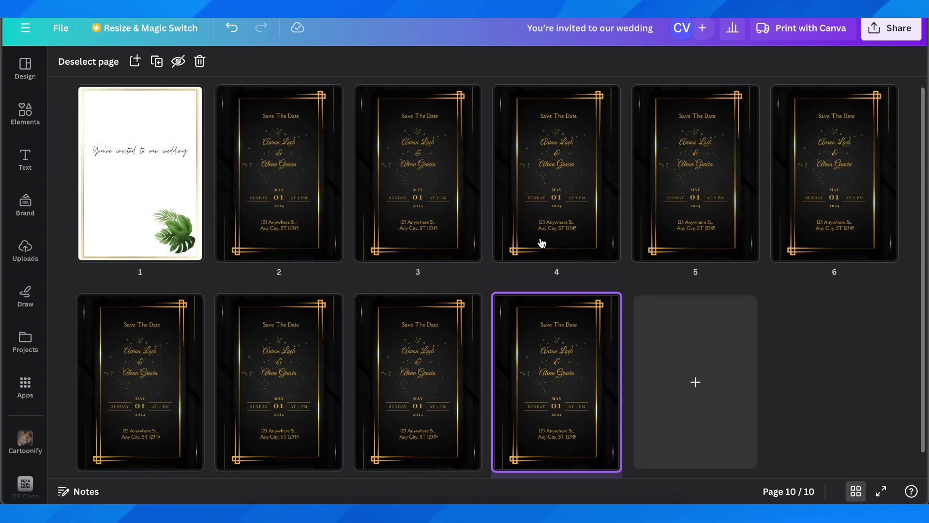